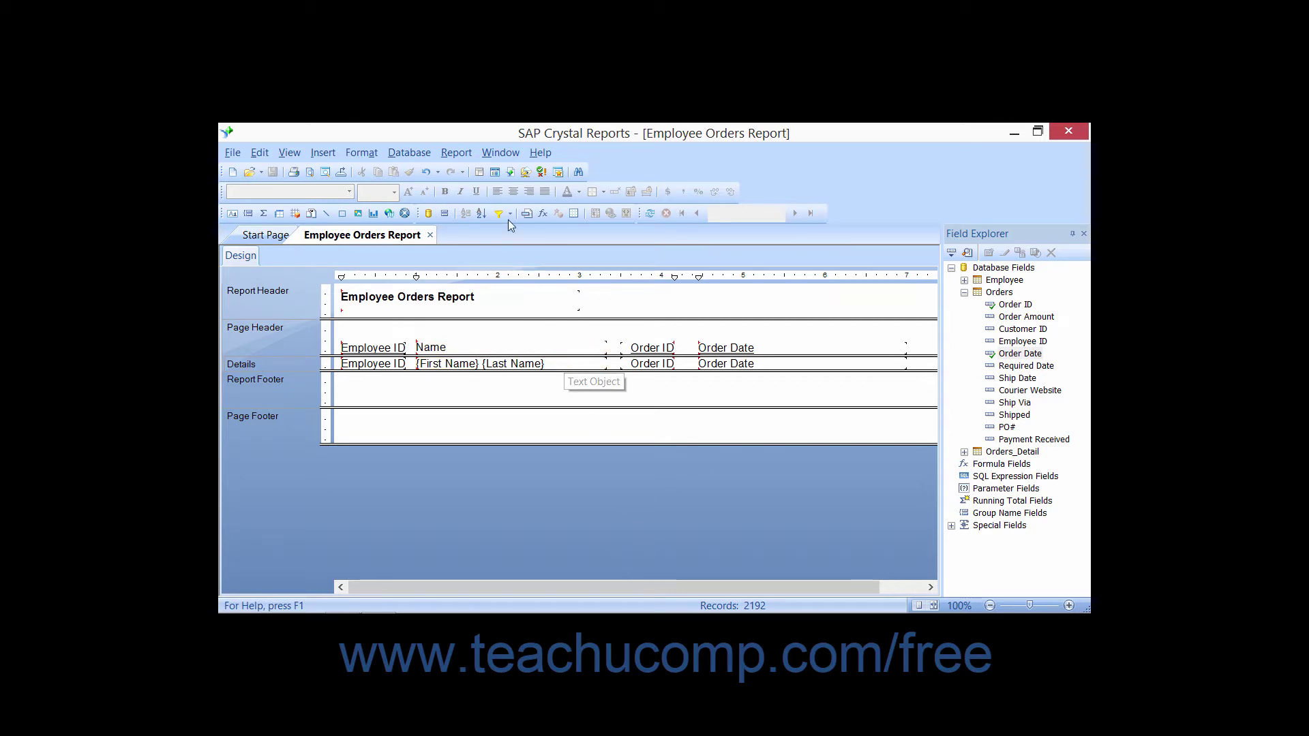
Step: Show the Database Expert's Links diagram and select the Employee–Orders link line
left_click(402, 154)
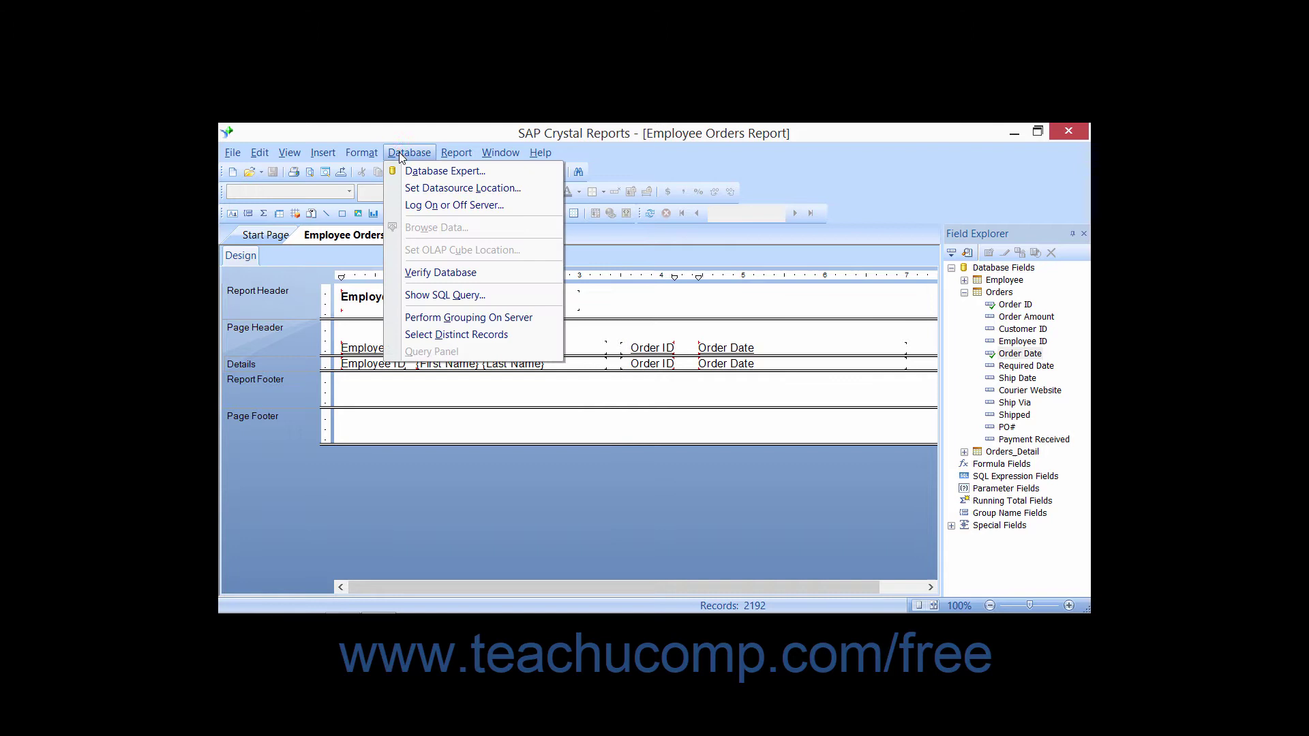
left_click(408, 170)
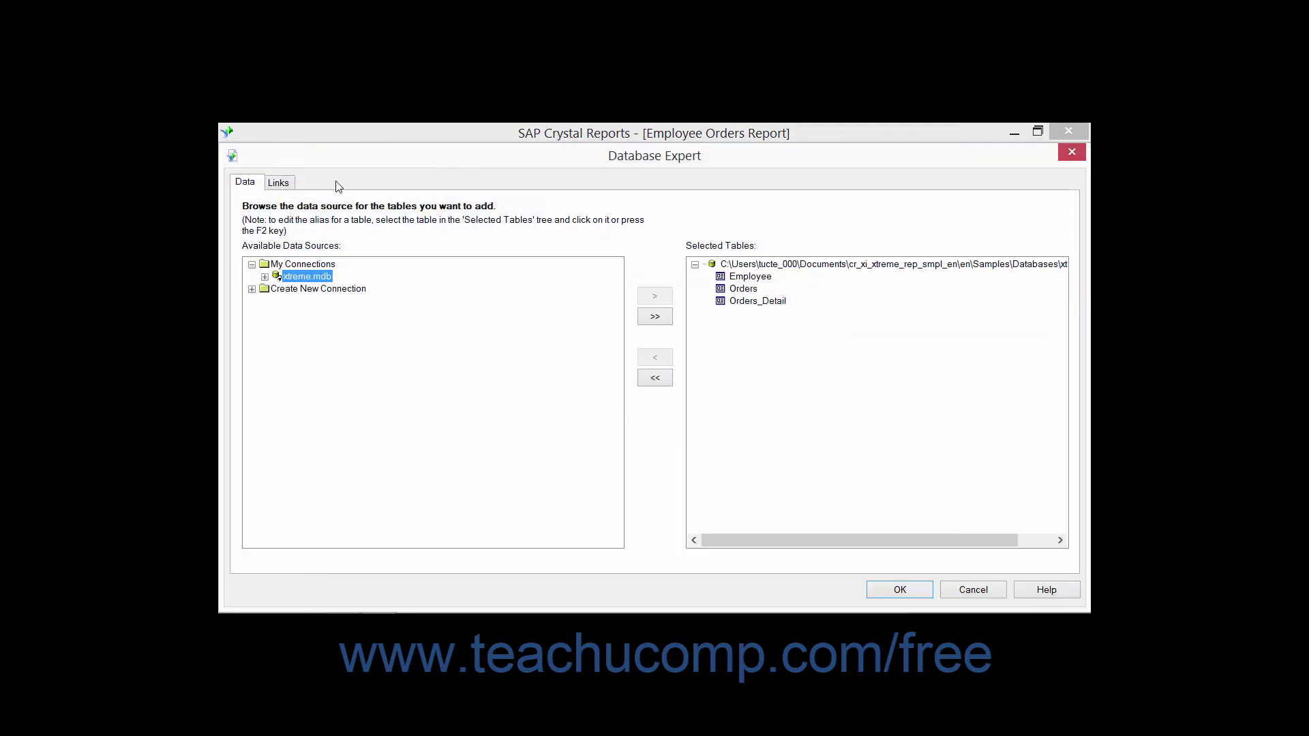
left_click(279, 184)
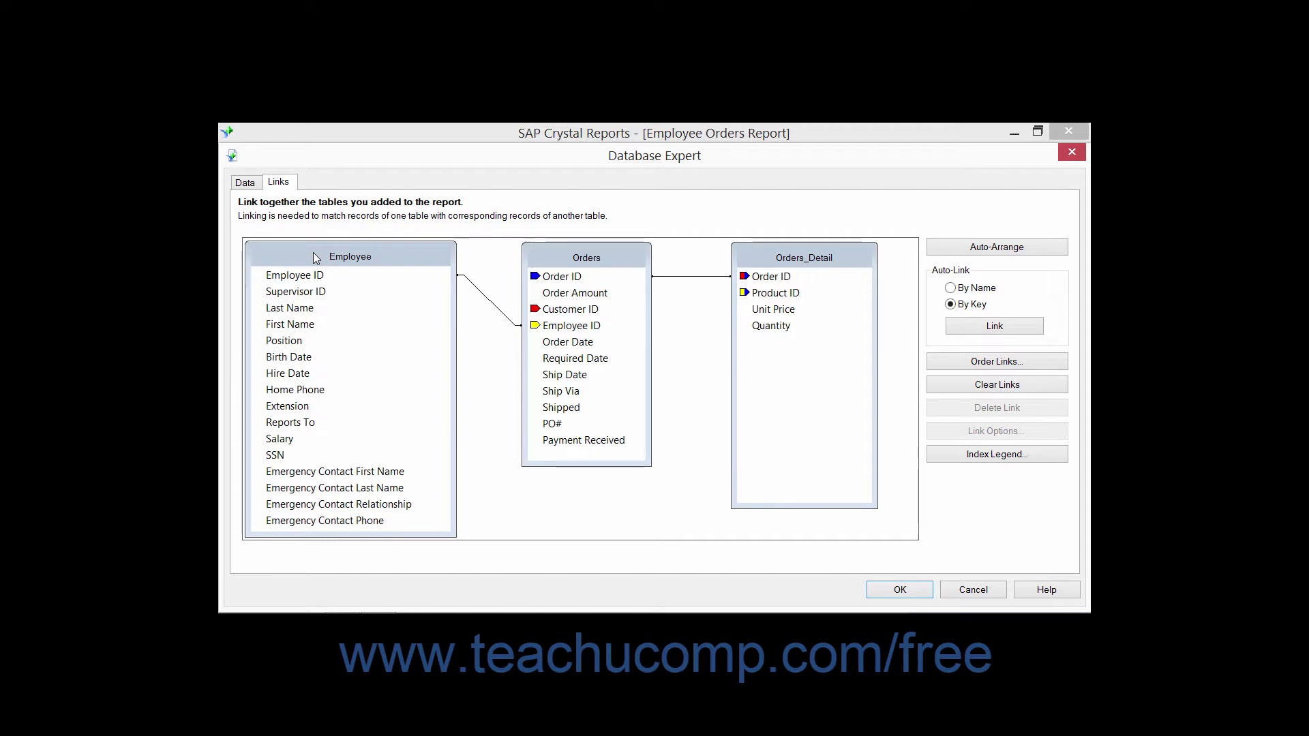
left_click(488, 299)
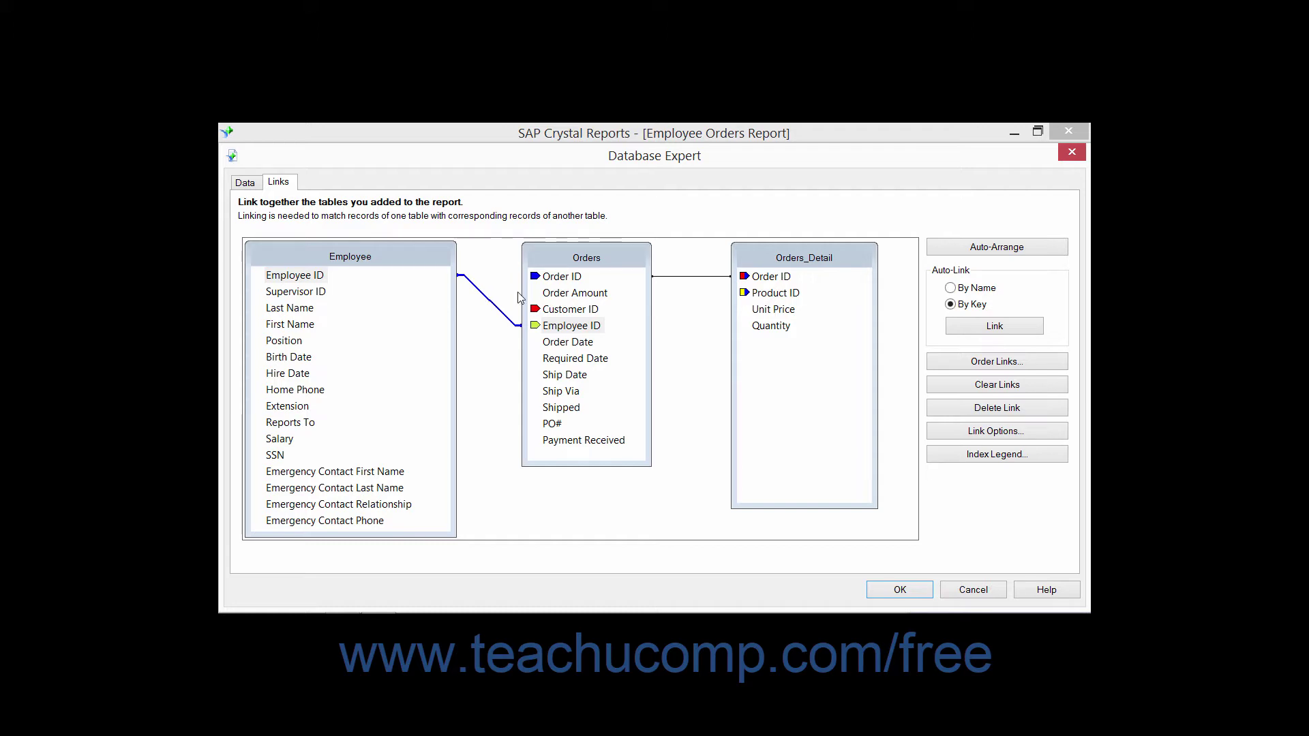
left_click(706, 276)
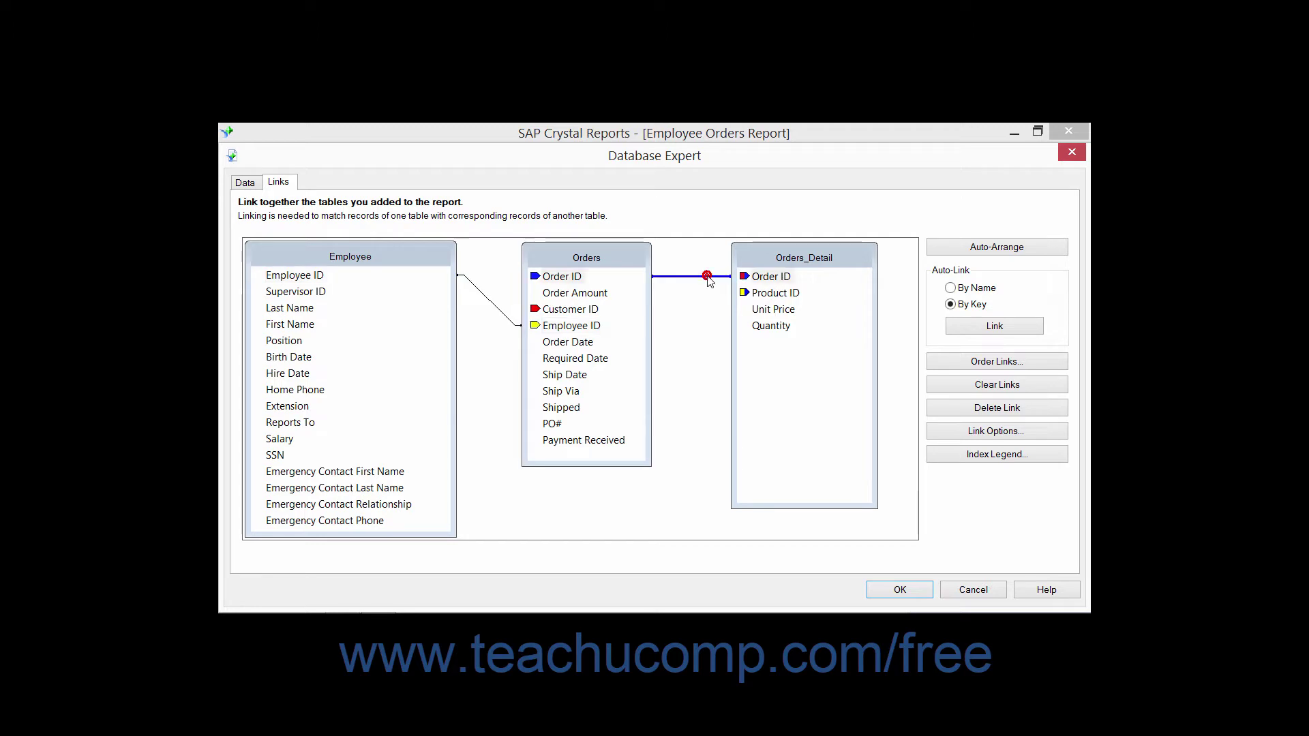
left_click(696, 337)
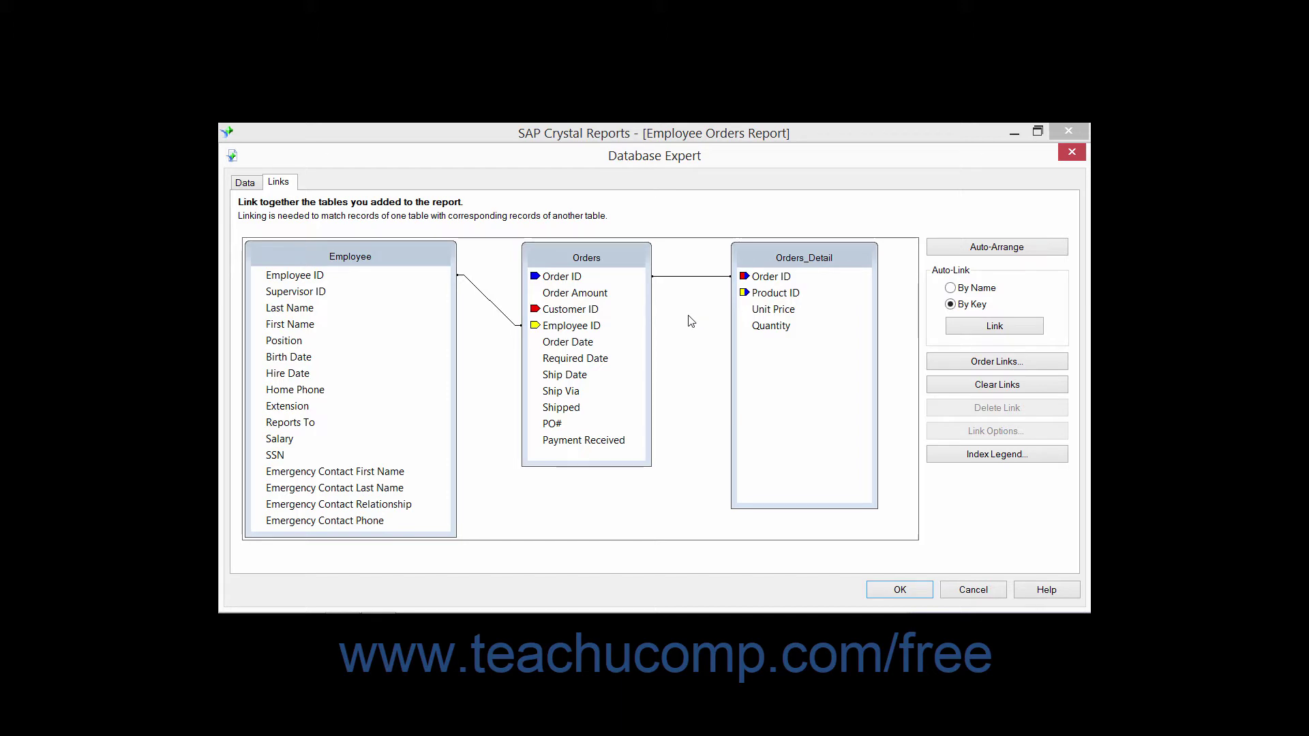
left_click(494, 304)
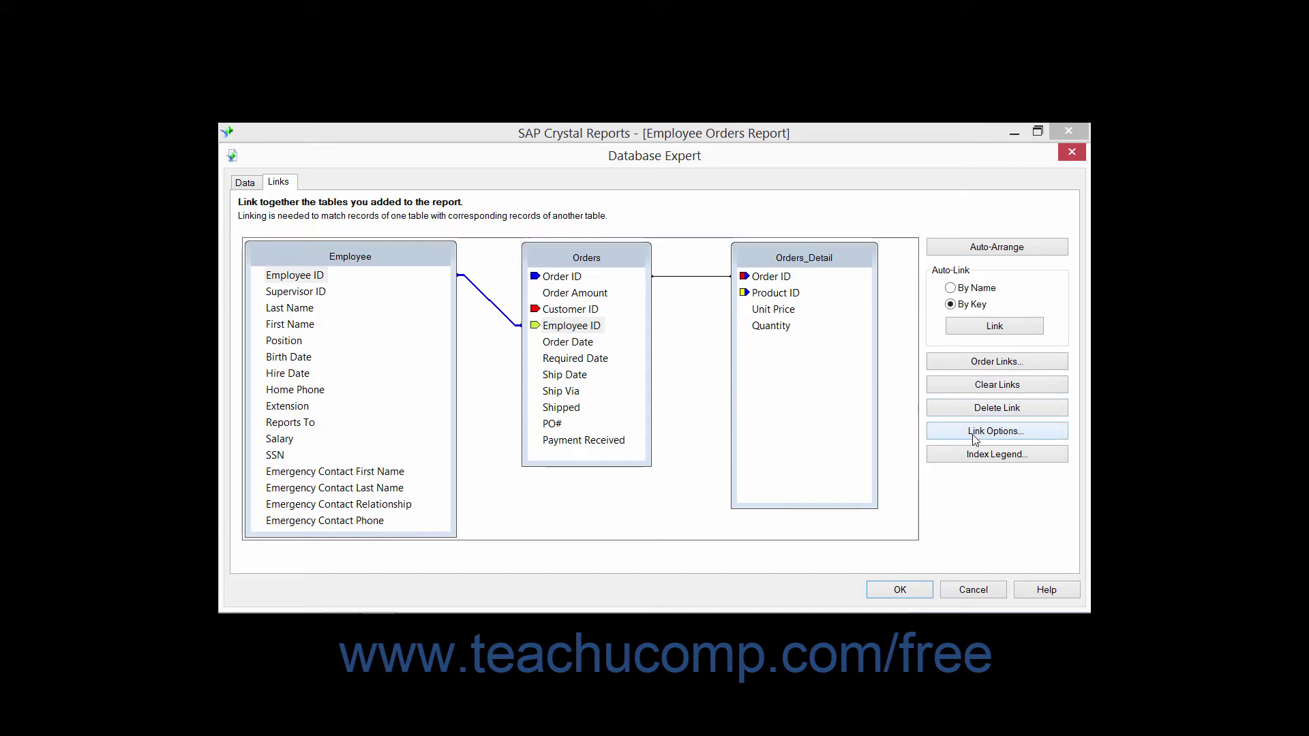
left_click(975, 437)
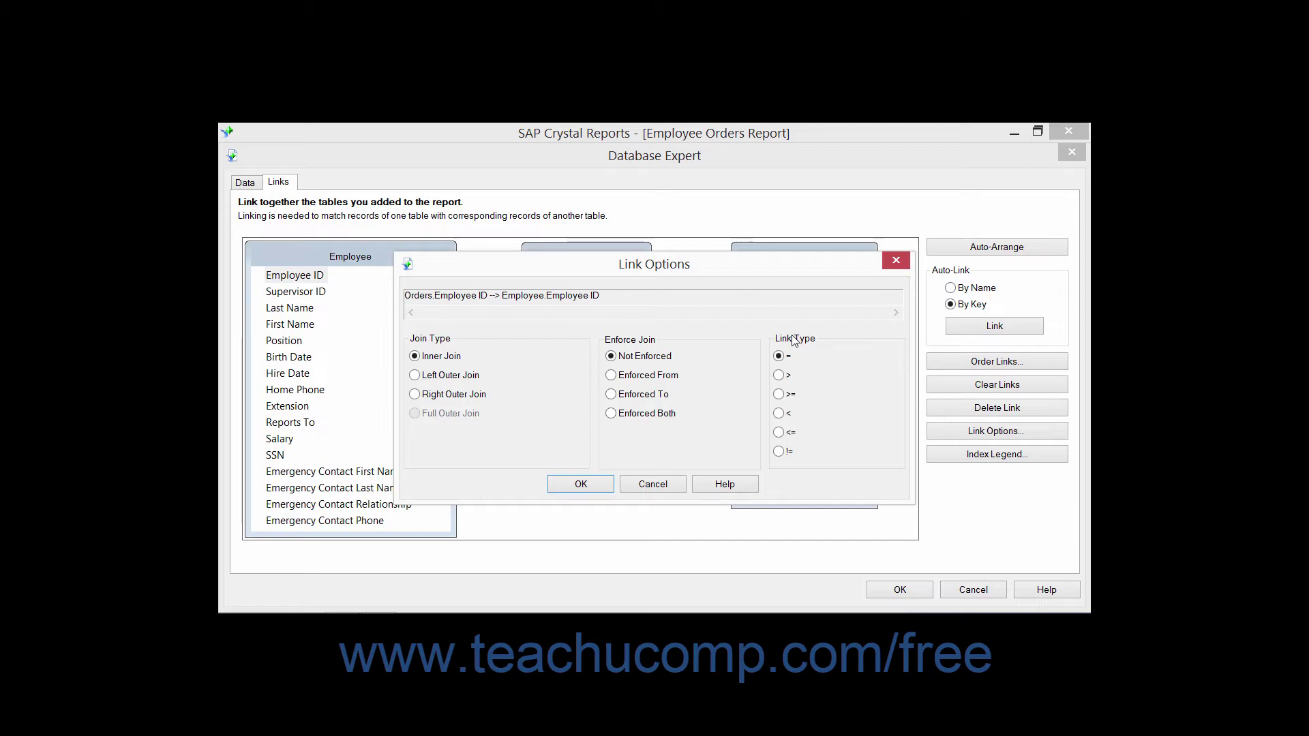
left_click(578, 488)
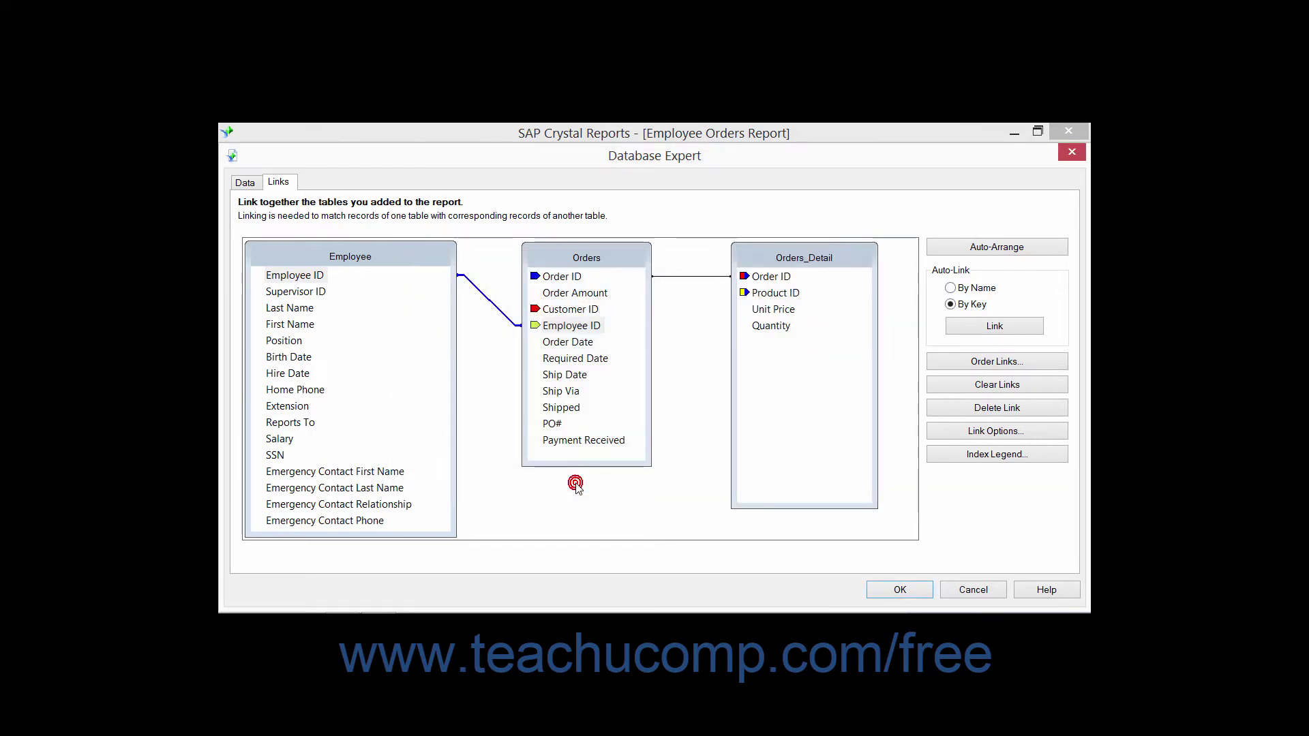
right_click(488, 303)
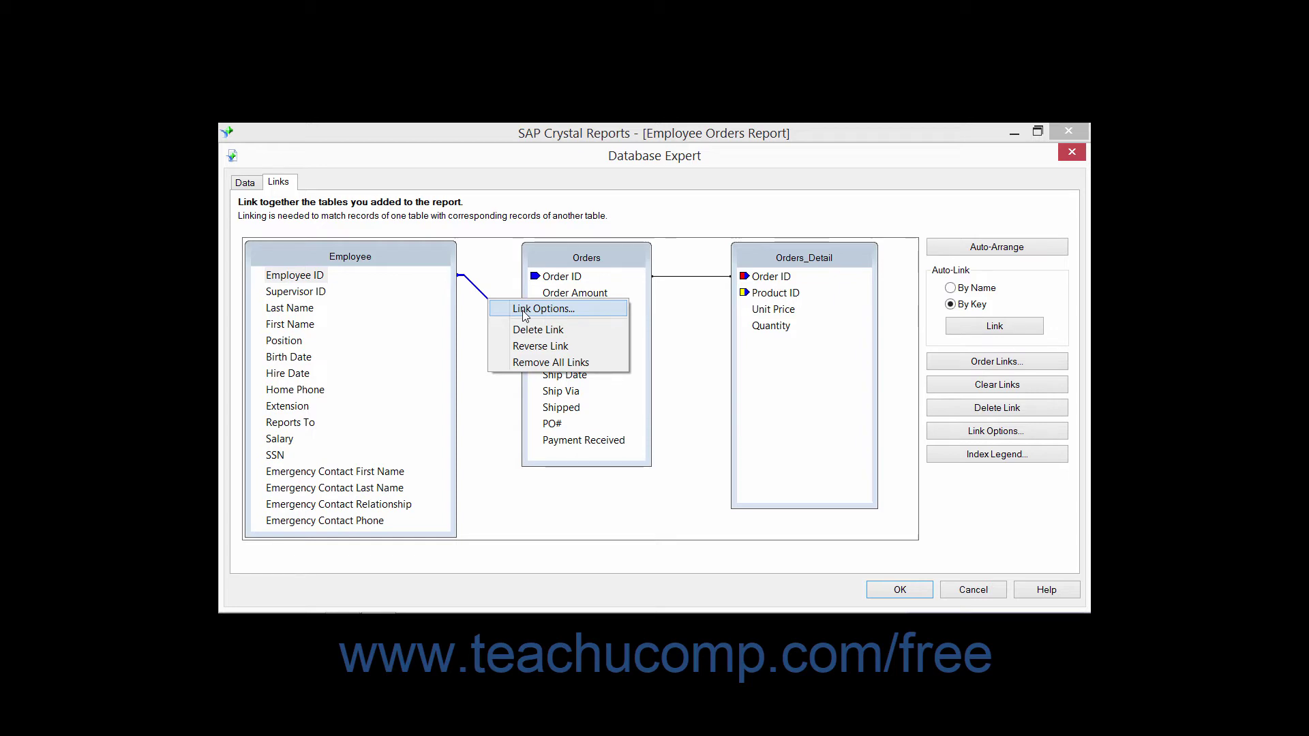
left_click(502, 416)
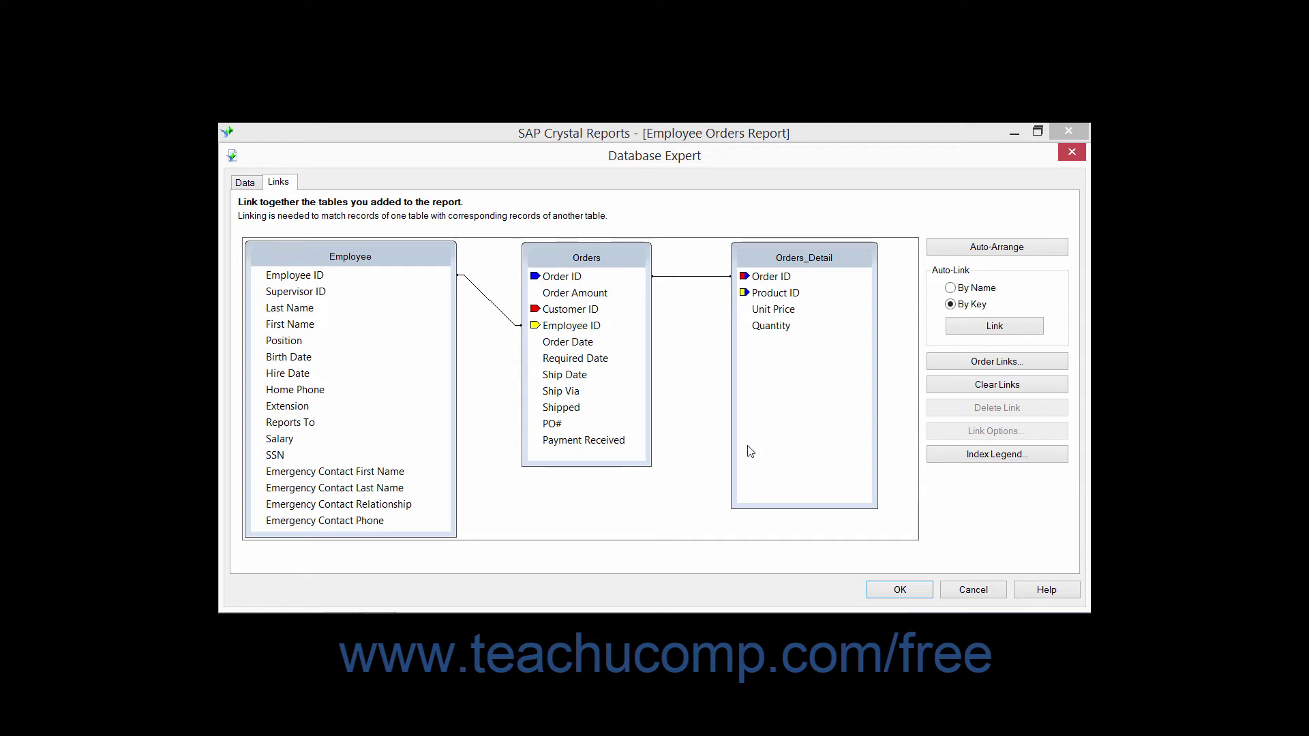
Step: Clear all table links, confirming Yes in the Visual Linking prompt
left_click(954, 388)
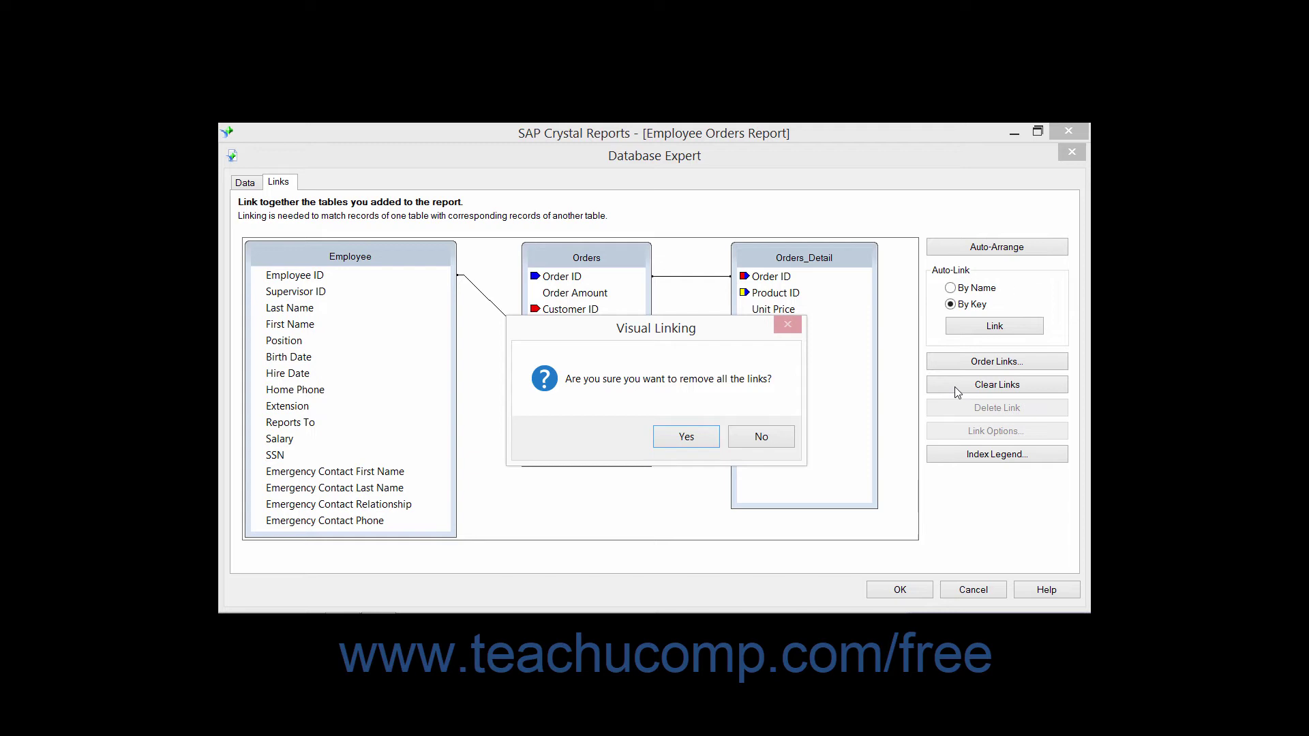
left_click(675, 442)
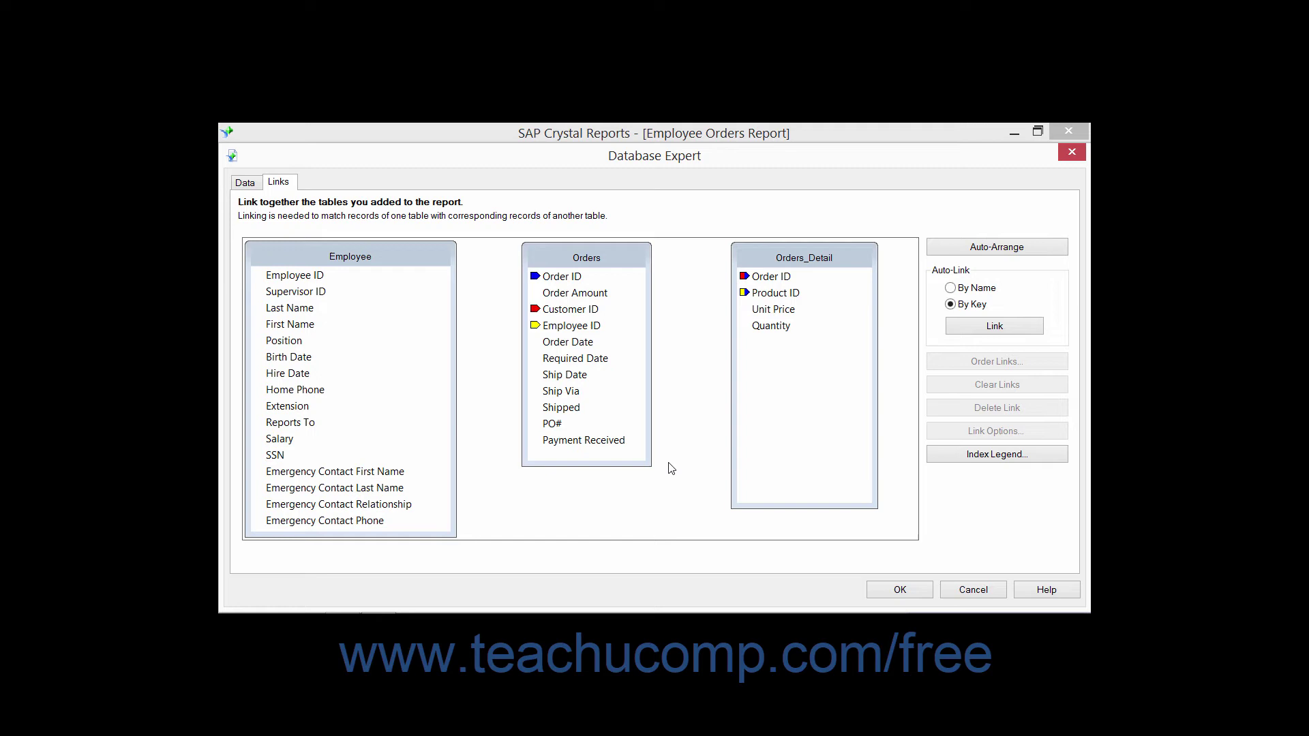
Step: Nudge the Orders table box down and stretch its bottom edge so all fields show
left_click(287, 180)
mouse_move(565, 257)
left_mouse_down()
mouse_move(562, 290)
mouse_move(565, 254)
left_mouse_up()
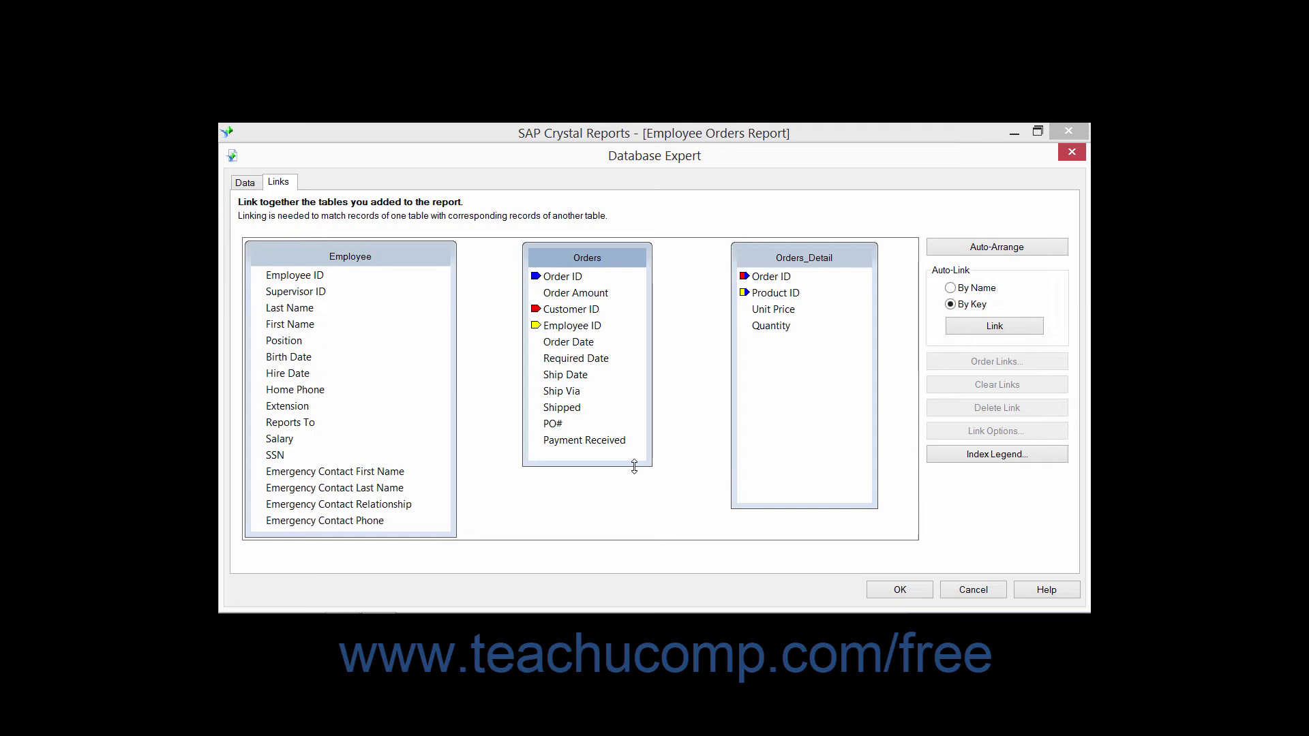
mouse_move(633, 466)
left_mouse_down()
mouse_move(628, 505)
mouse_move(628, 472)
left_mouse_up()
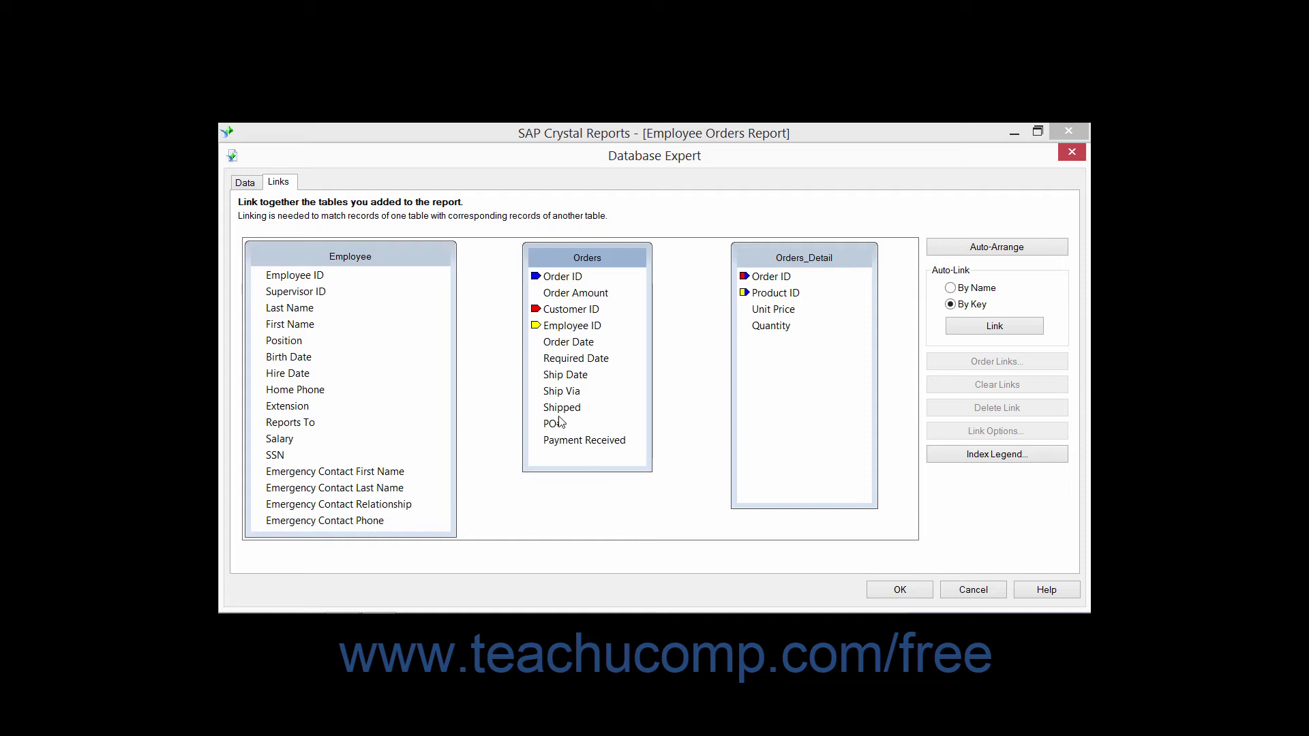
left_click(540, 311)
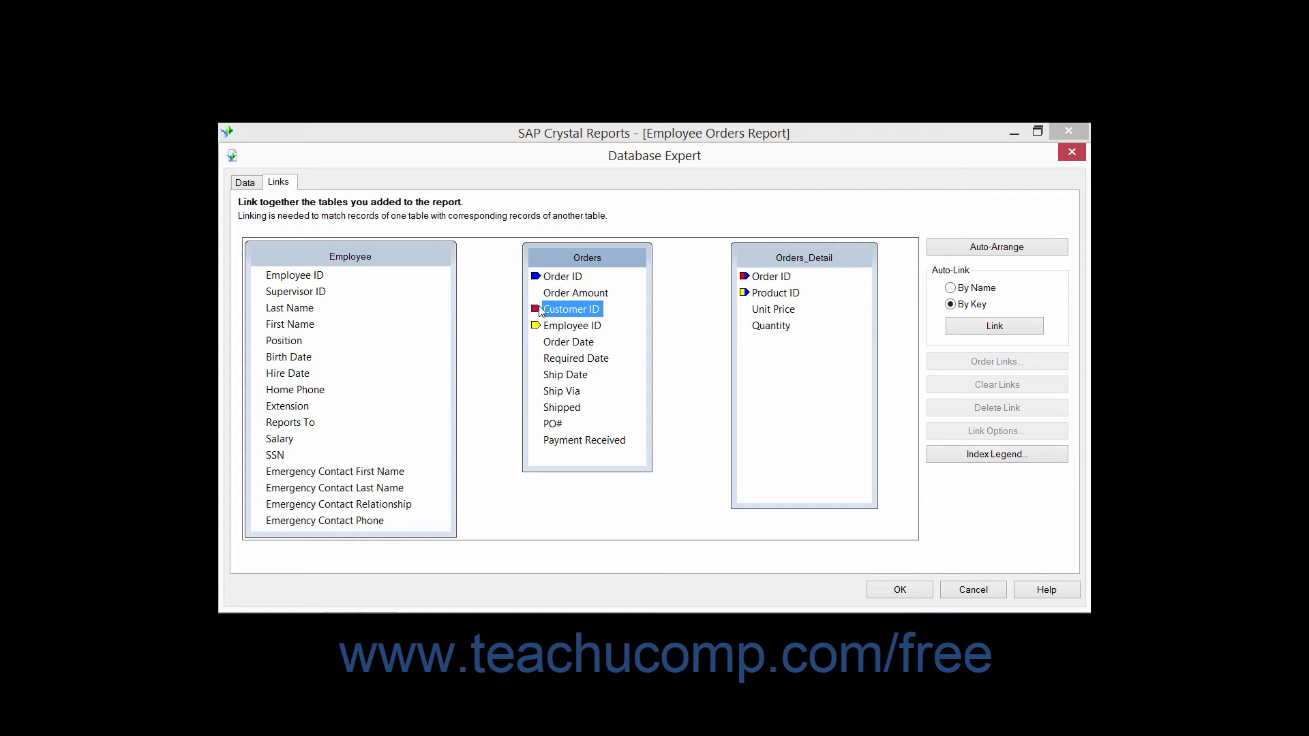
left_click(558, 278)
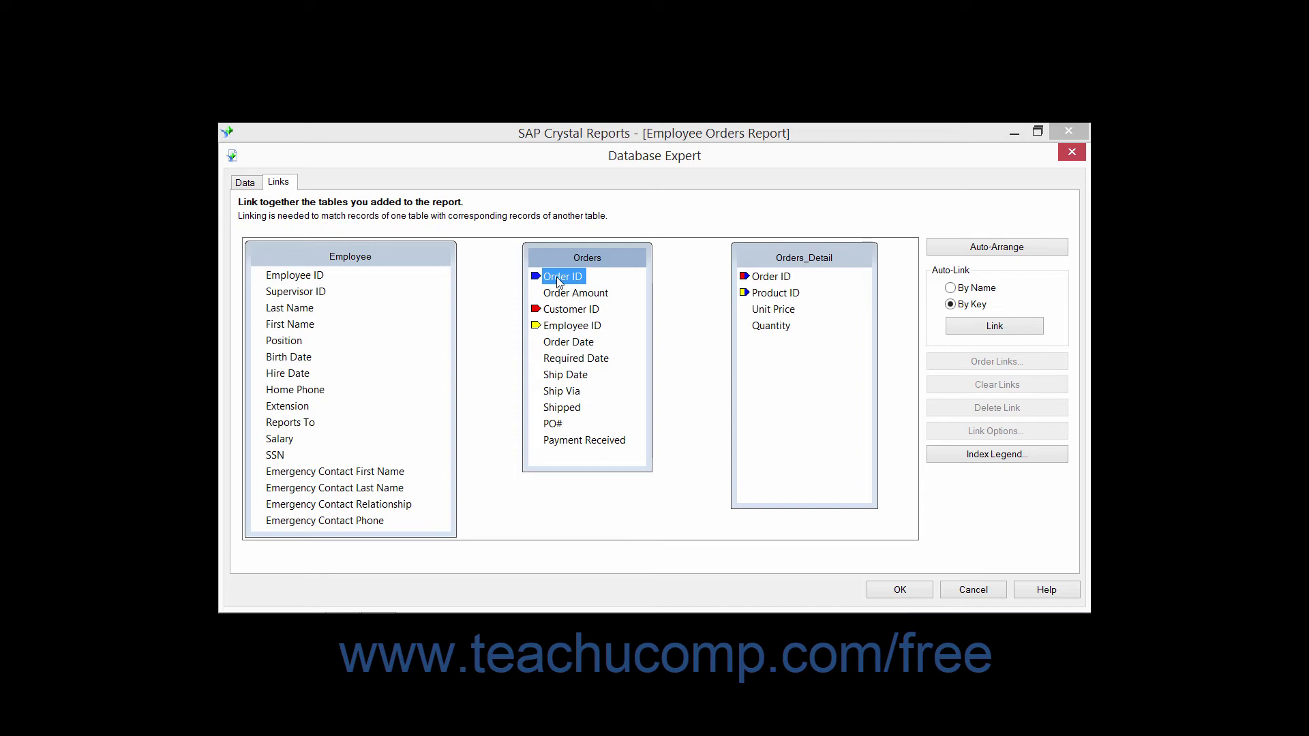
Step: Show the Index Legend and move it aside to reveal the tables
left_click(981, 455)
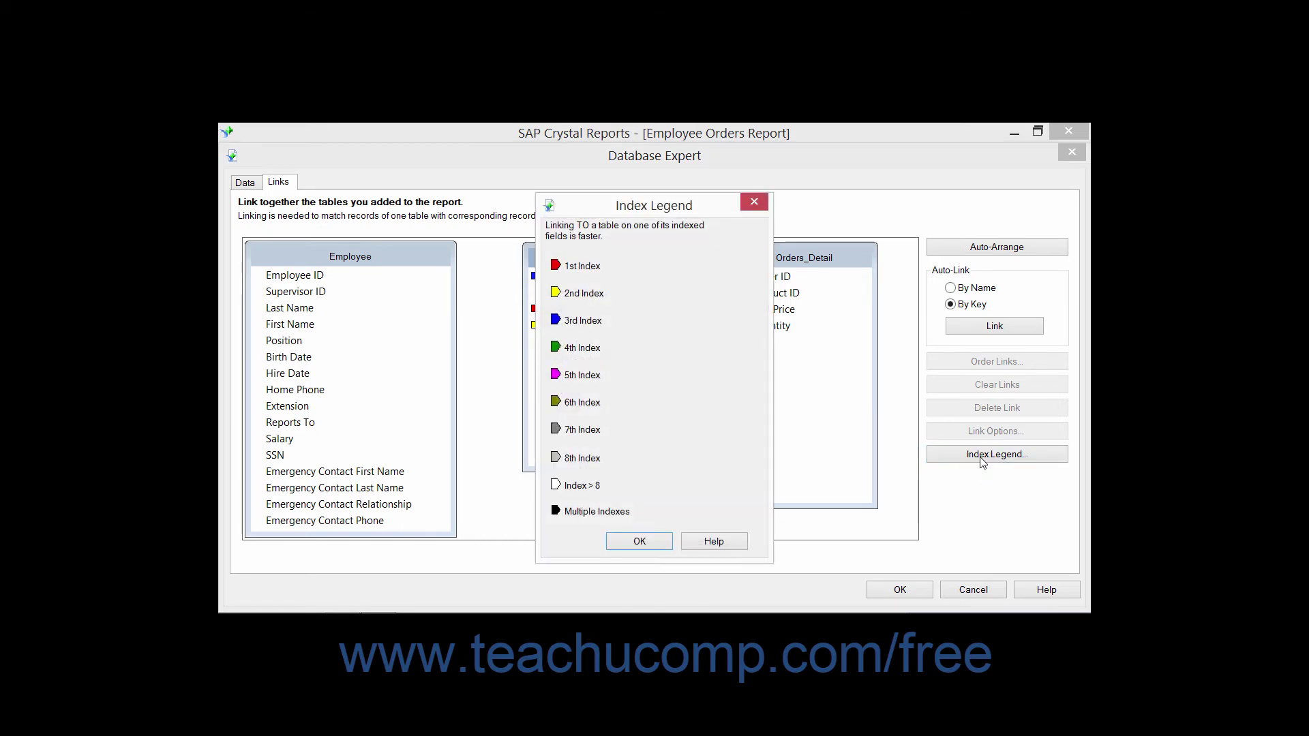
left_click_drag(676, 215, 373, 196)
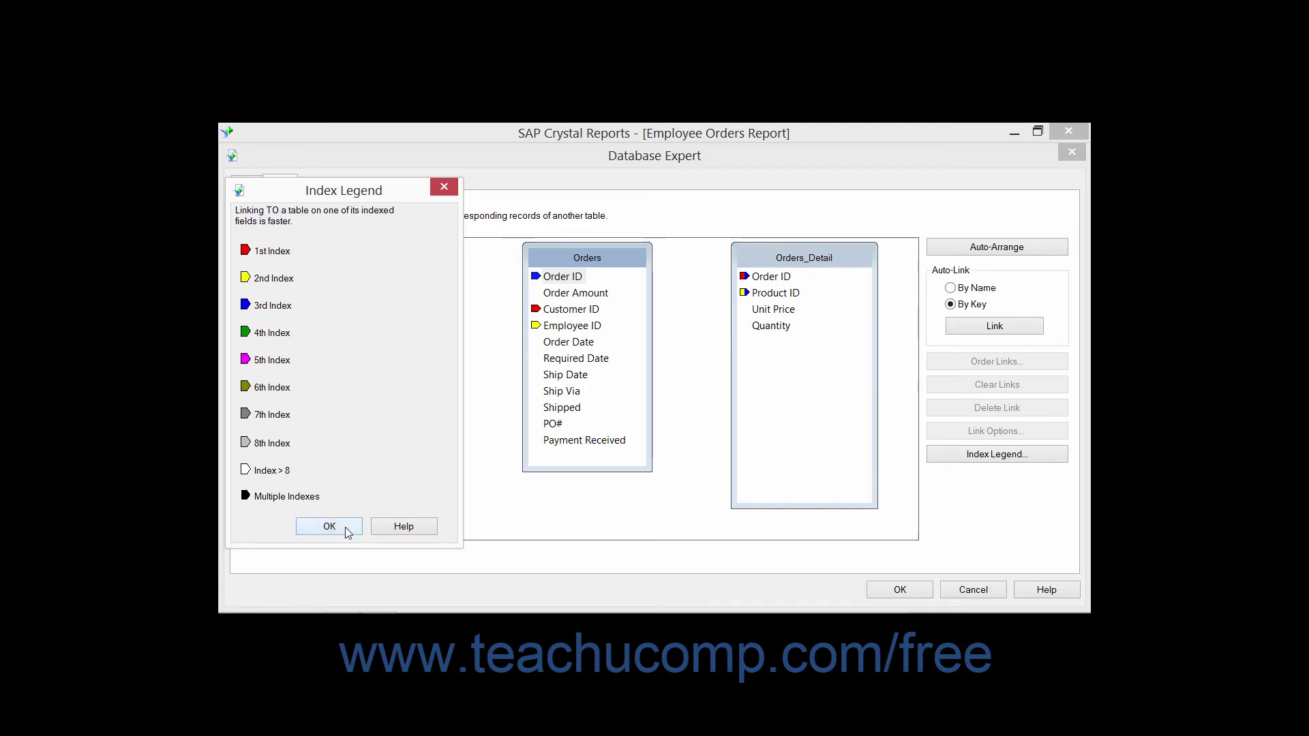
Step: Close the Index Legend and auto-arrange the tables in the diagram
left_click(330, 526)
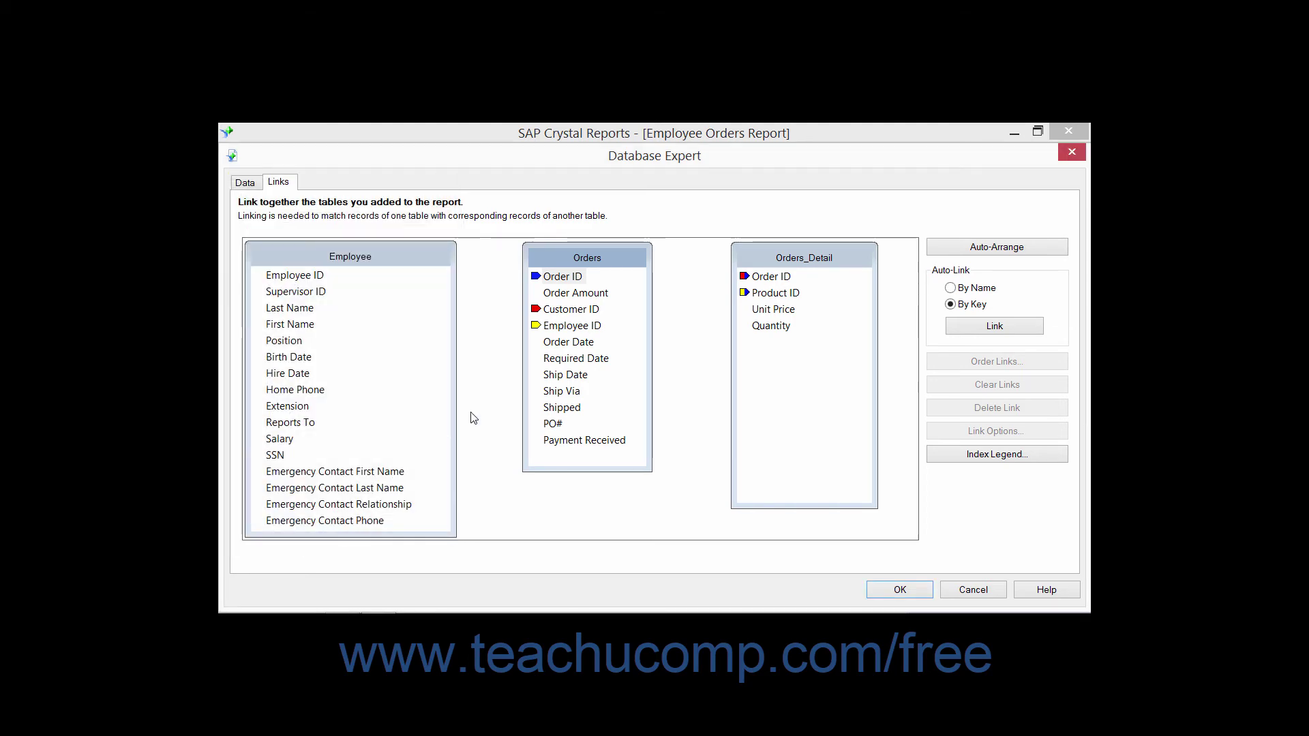
left_click(1008, 250)
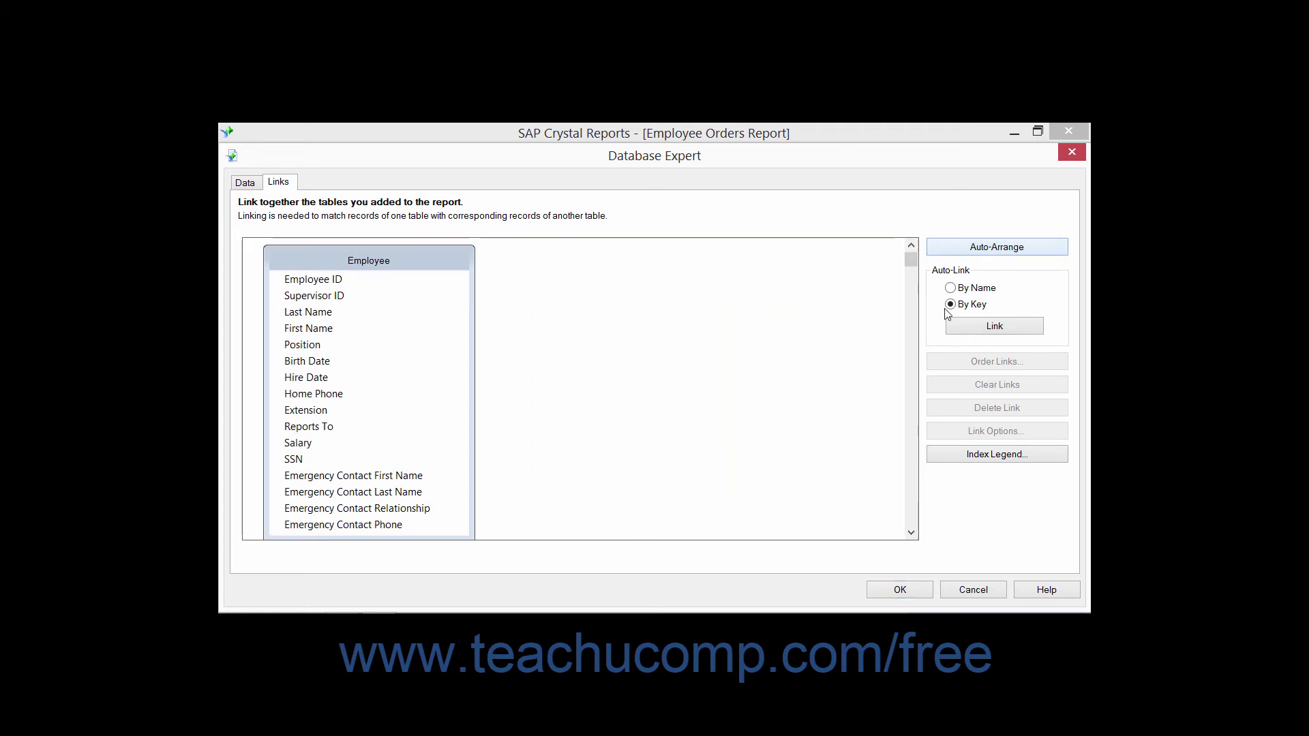
mouse_move(910, 268)
left_mouse_down()
mouse_move(910, 409)
mouse_move(909, 273)
mouse_move(909, 289)
left_mouse_up()
Step: Position Orders and Orders_Detail up beside the Employee table
left_click_drag(308, 510, 534, 258)
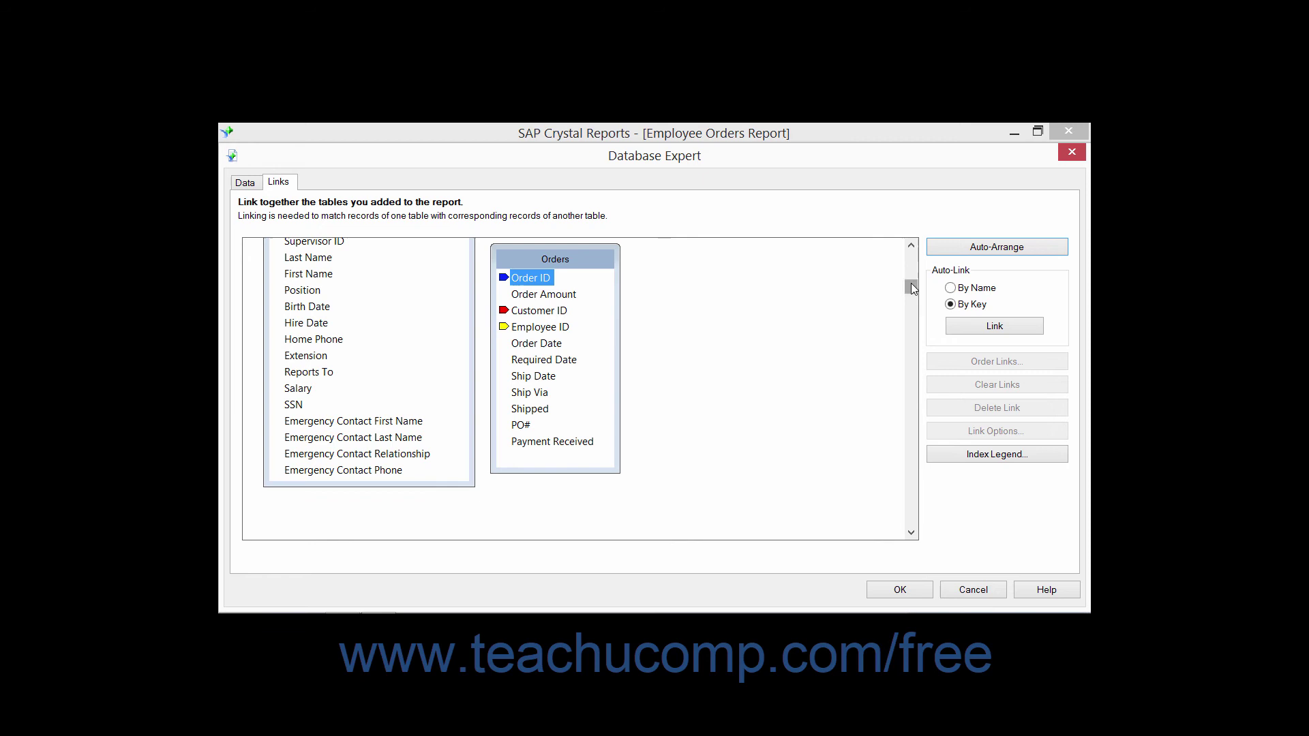
left_click(912, 244)
left_click_drag(578, 313, 617, 254)
left_click(918, 254)
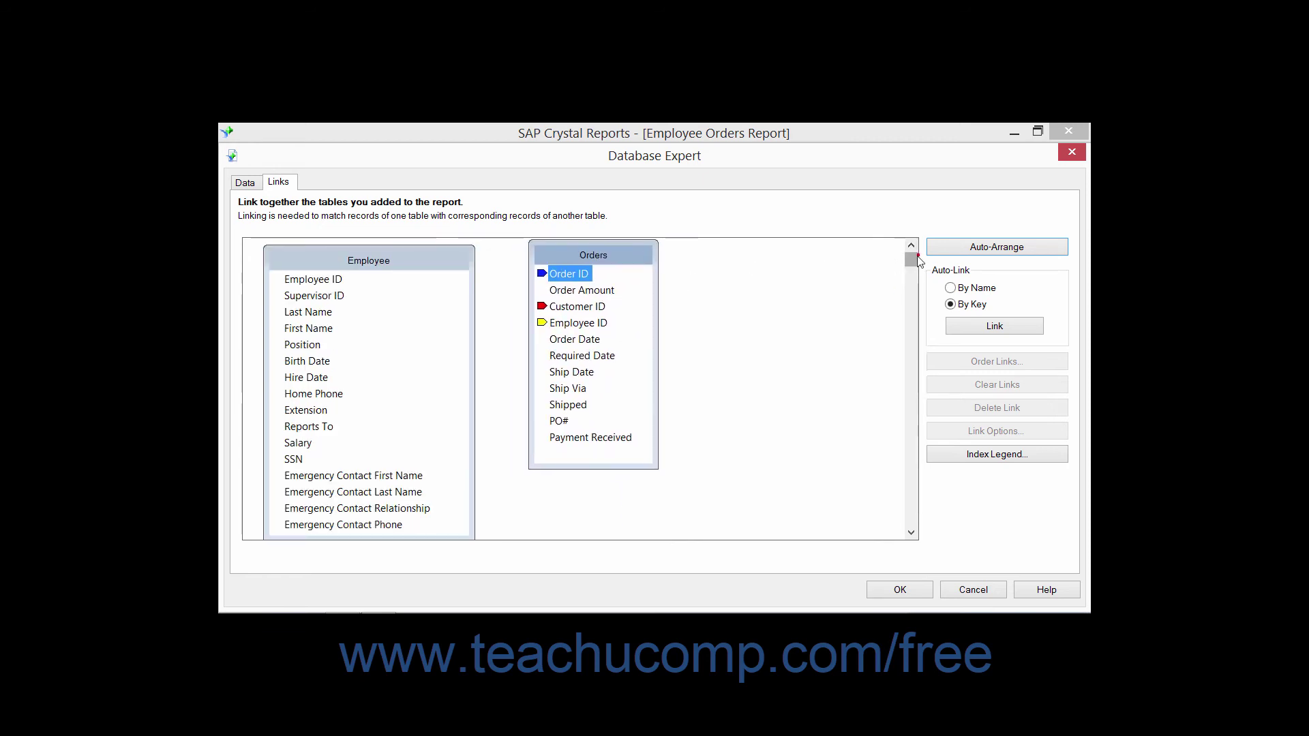
left_click_drag(912, 259, 919, 421)
left_click_drag(372, 488, 828, 252)
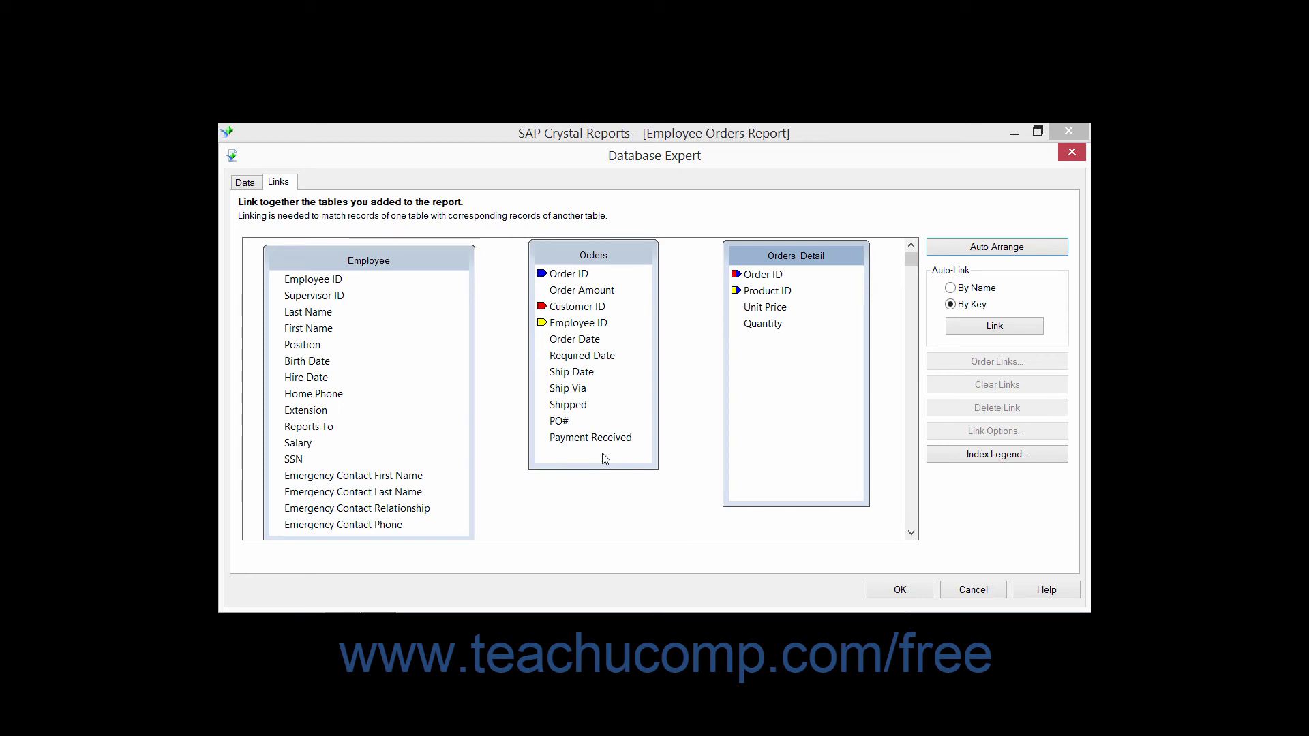
Step: Auto-link By Name, joining Employee–Orders on Employee ID and Orders–Orders_Detail on Order ID
left_click(952, 288)
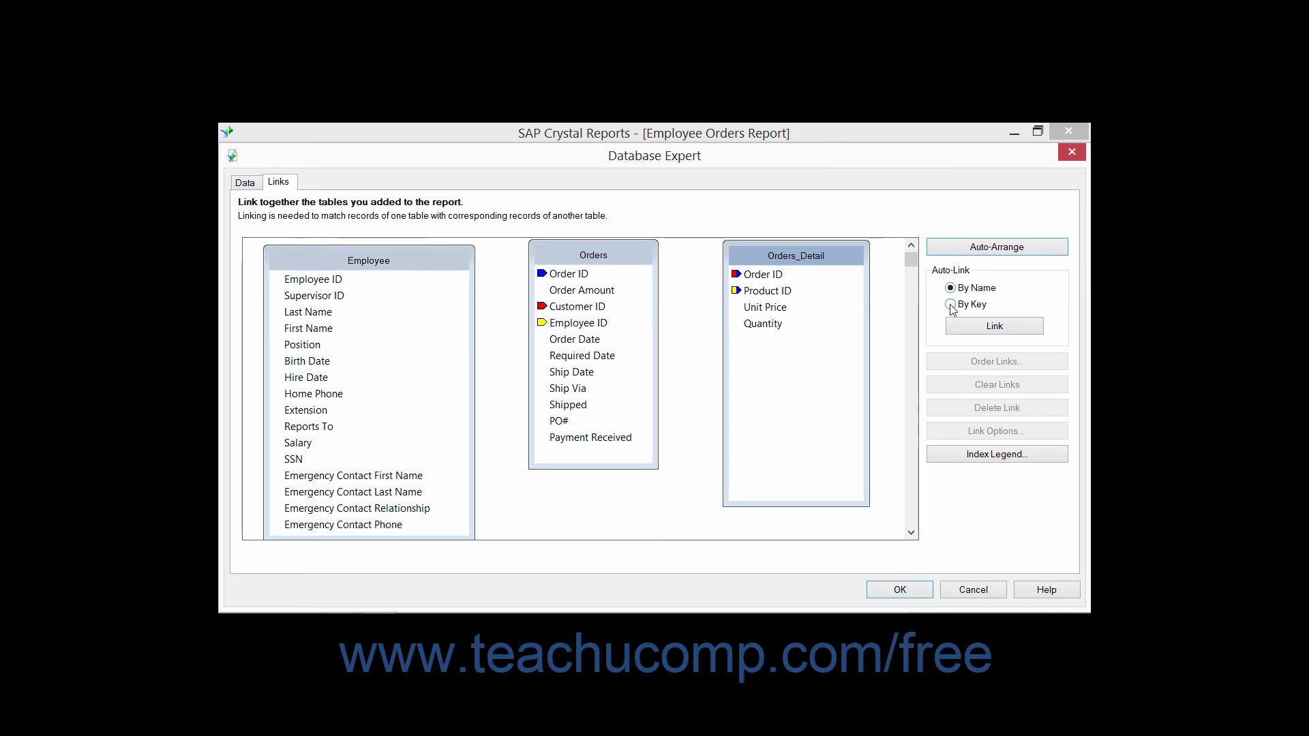
left_click(950, 305)
left_click(950, 288)
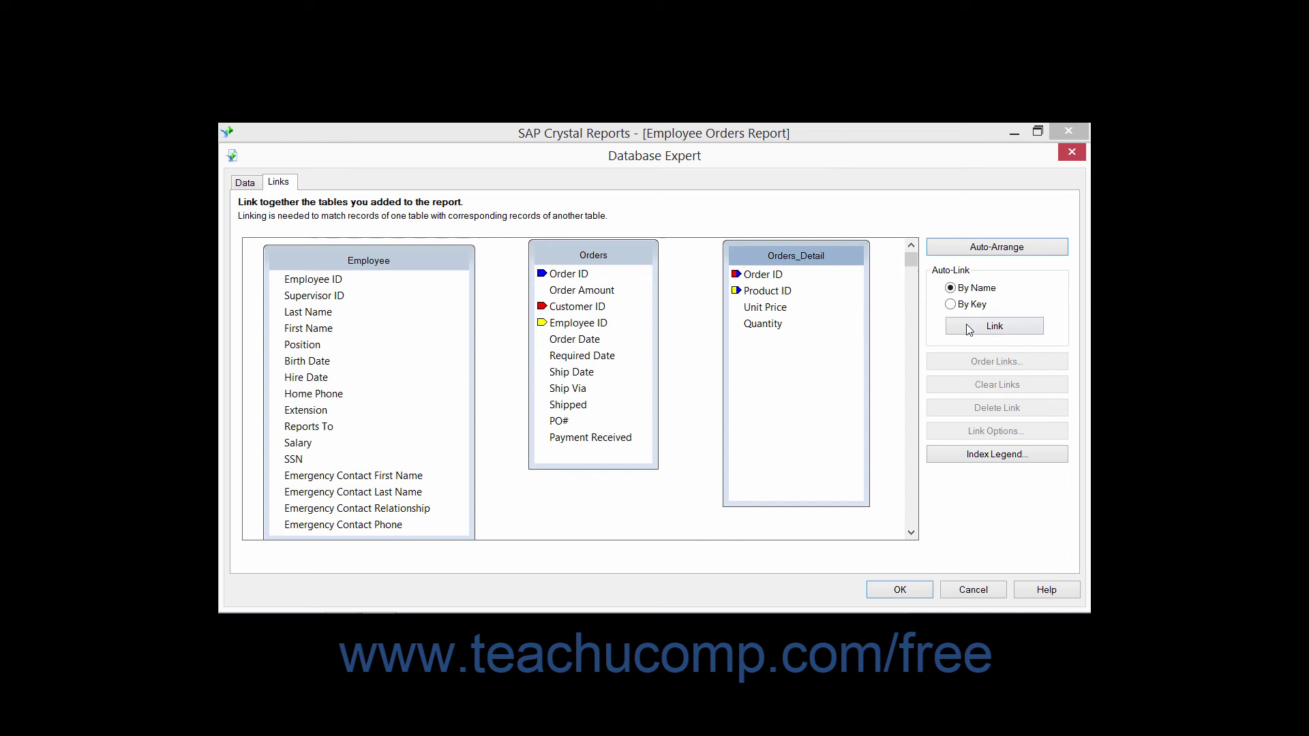
left_click(973, 325)
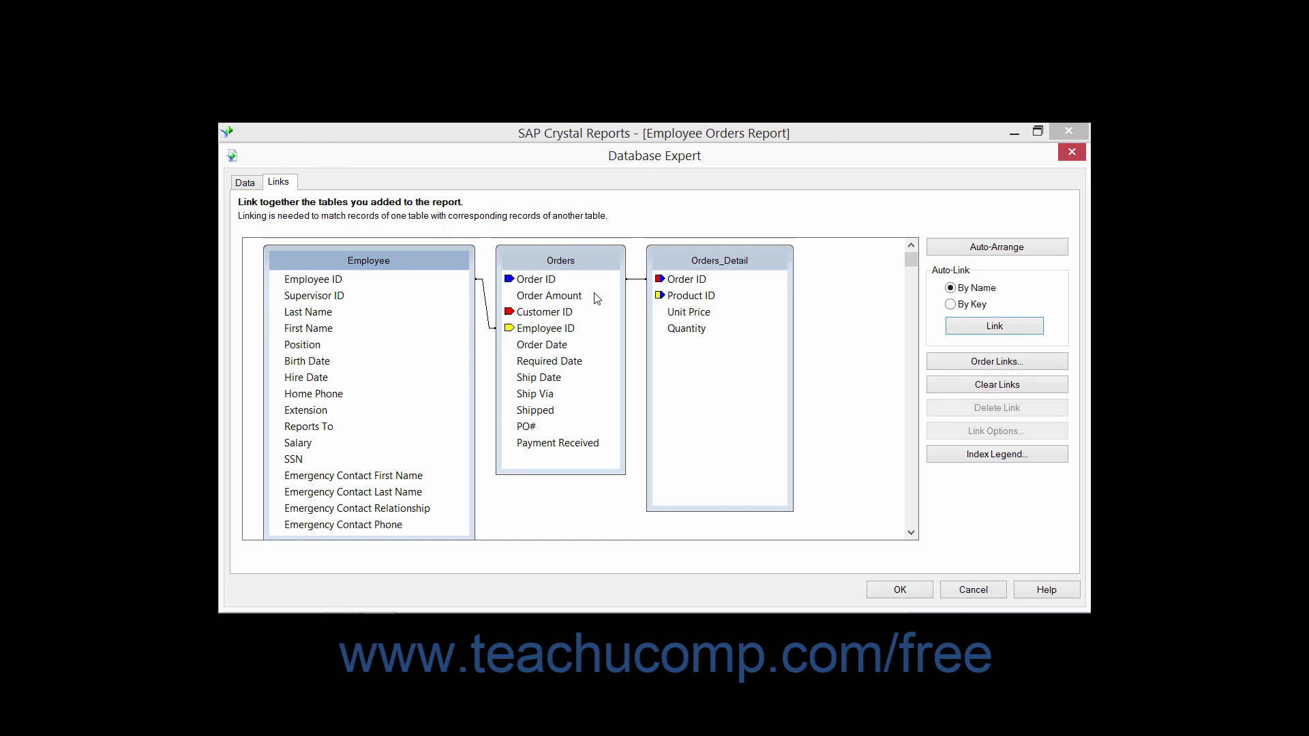
Step: In Order Links, select the Orders.Order ID link and move it up then back down
left_click(962, 362)
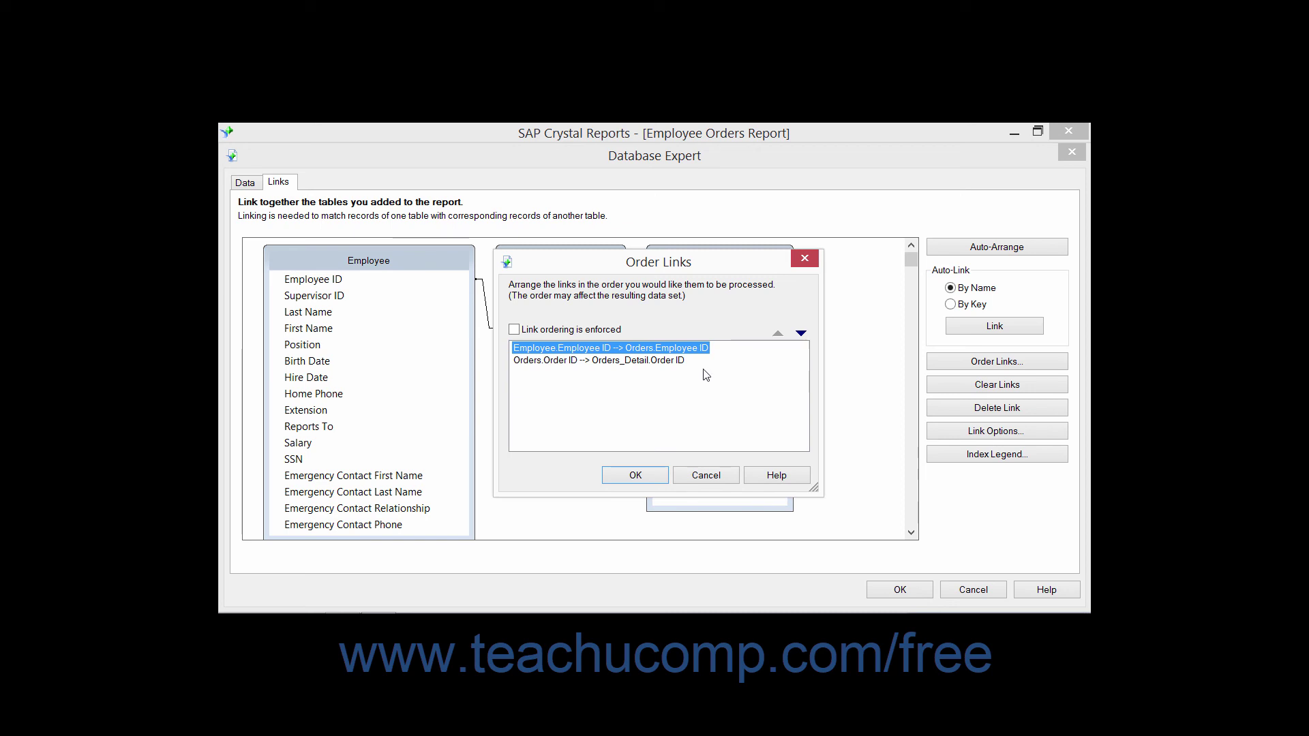
left_click(648, 361)
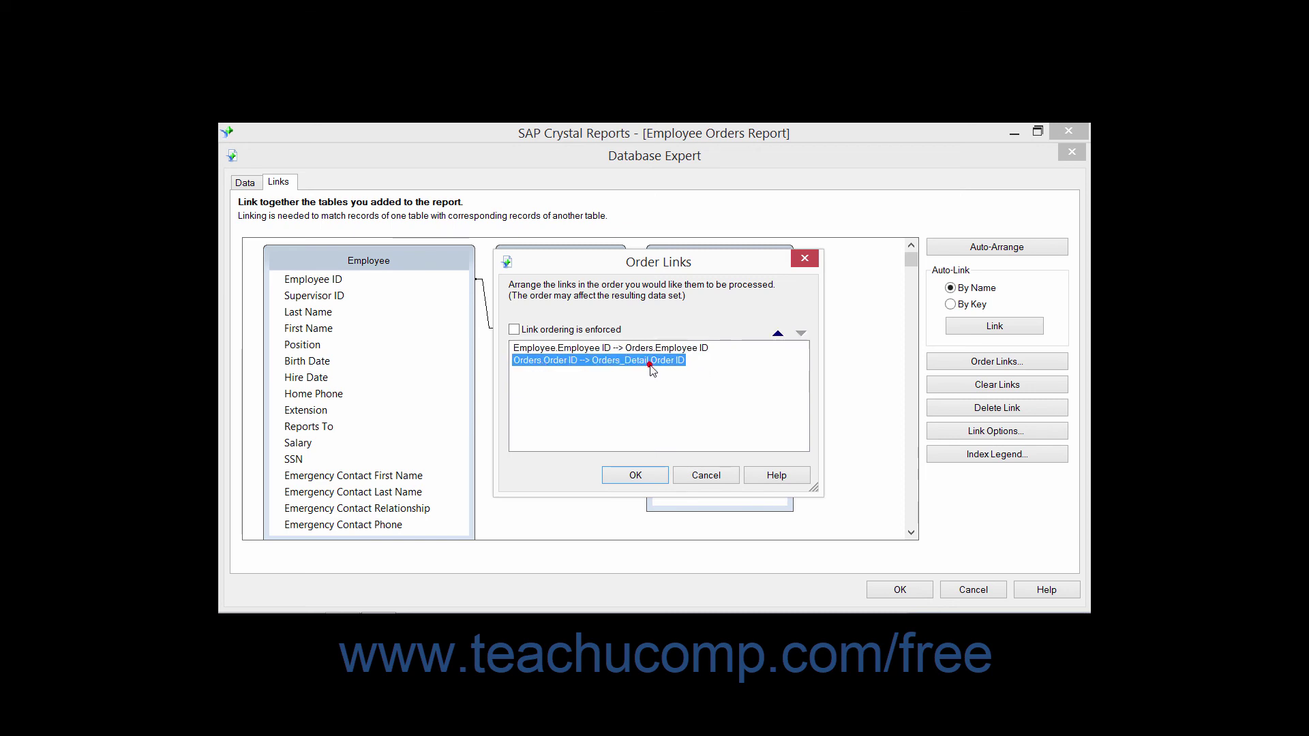
left_click(777, 334)
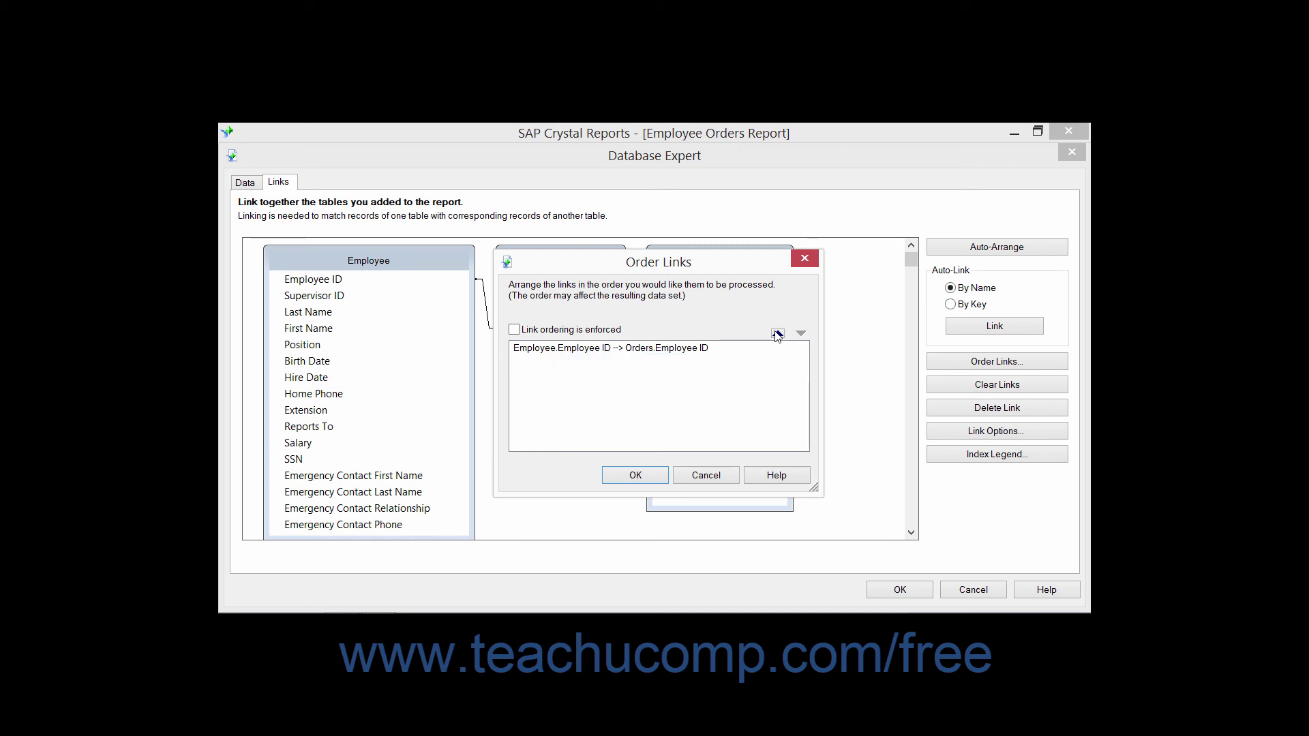
left_click(800, 333)
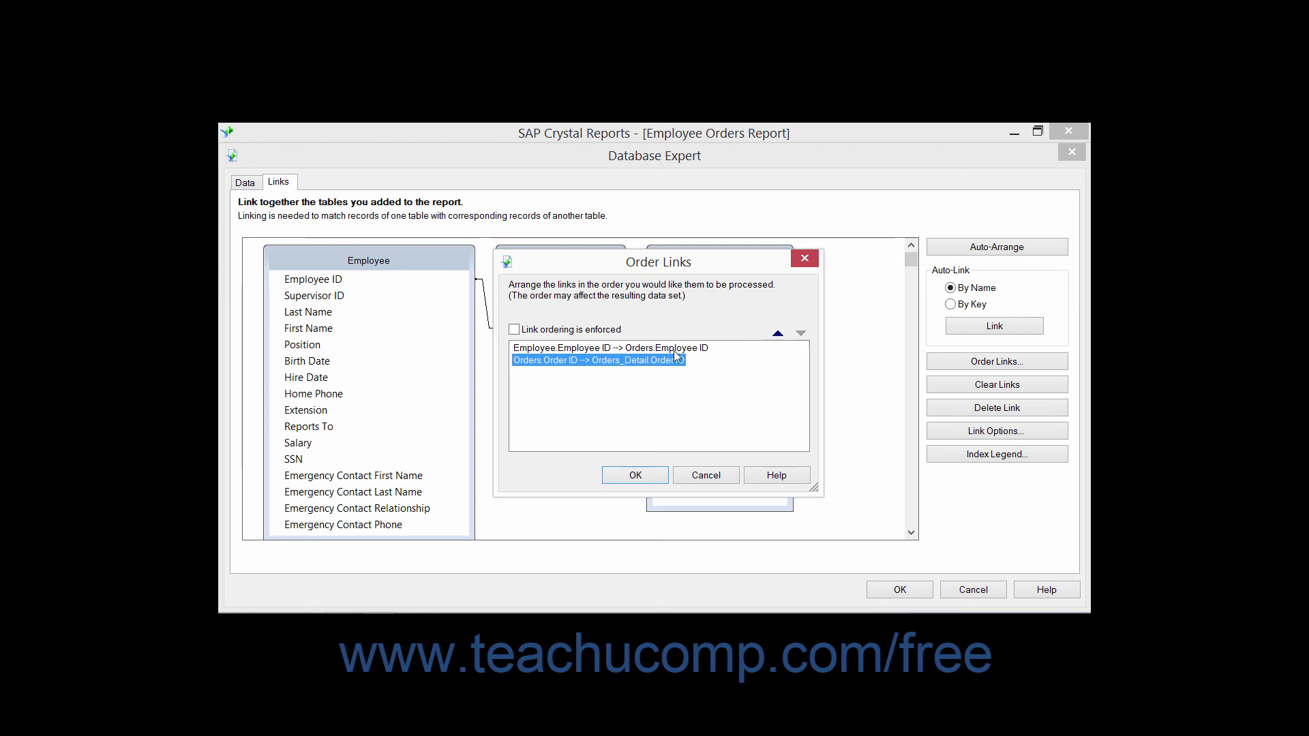
Step: Keep Employee ID first and Order ID second, leave ordering unenforced, and confirm
left_click(778, 334)
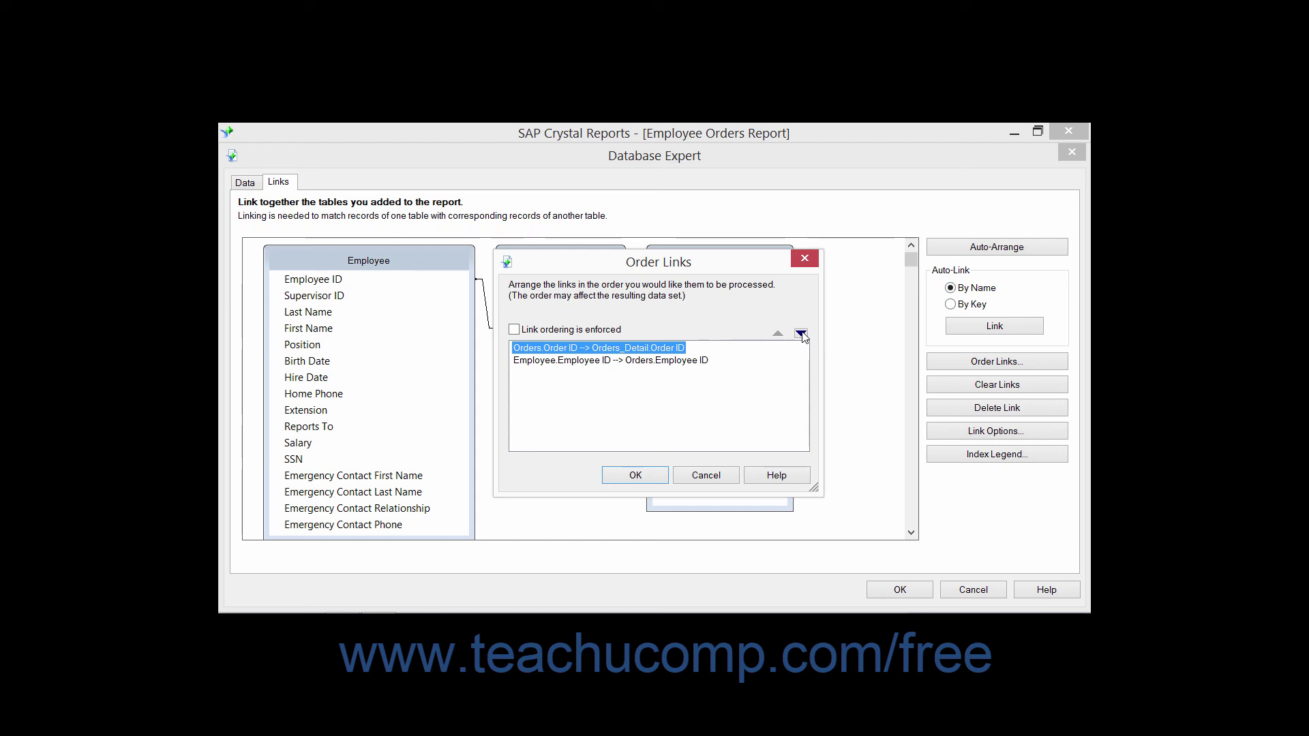
left_click(801, 334)
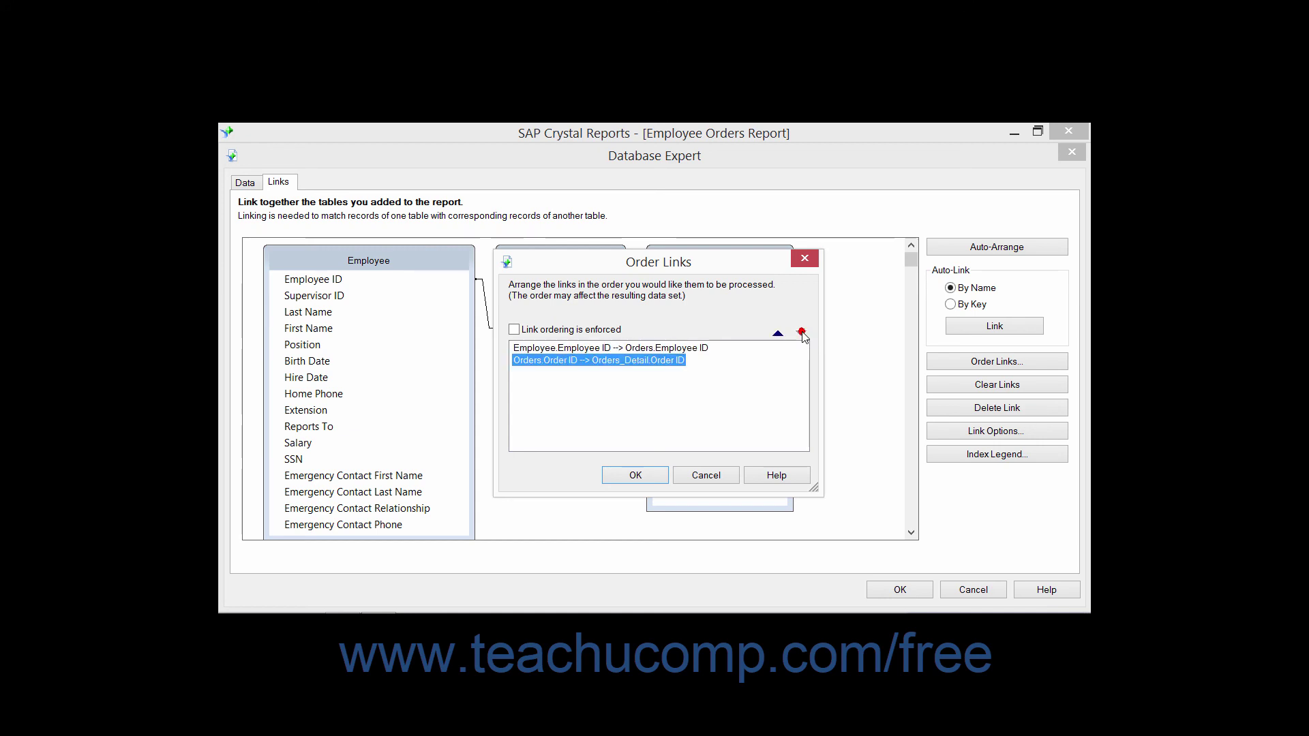
left_click(552, 332)
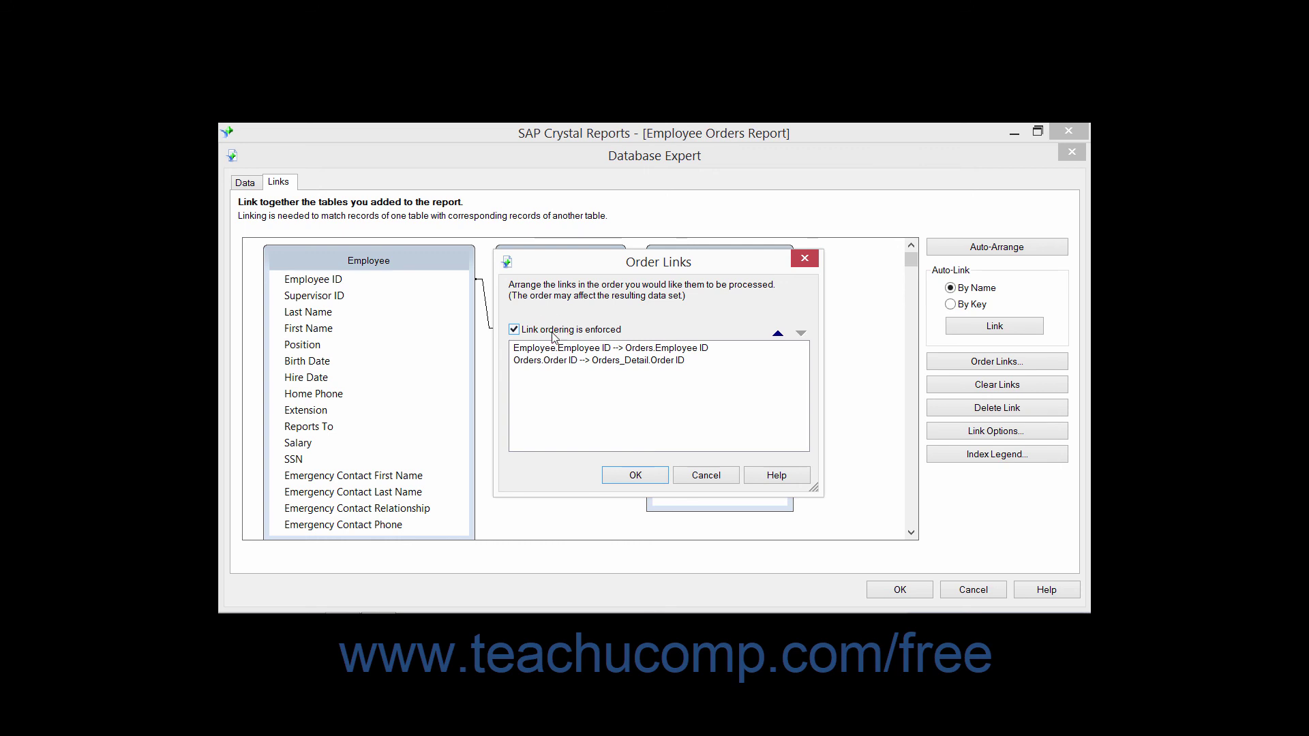
left_click(552, 332)
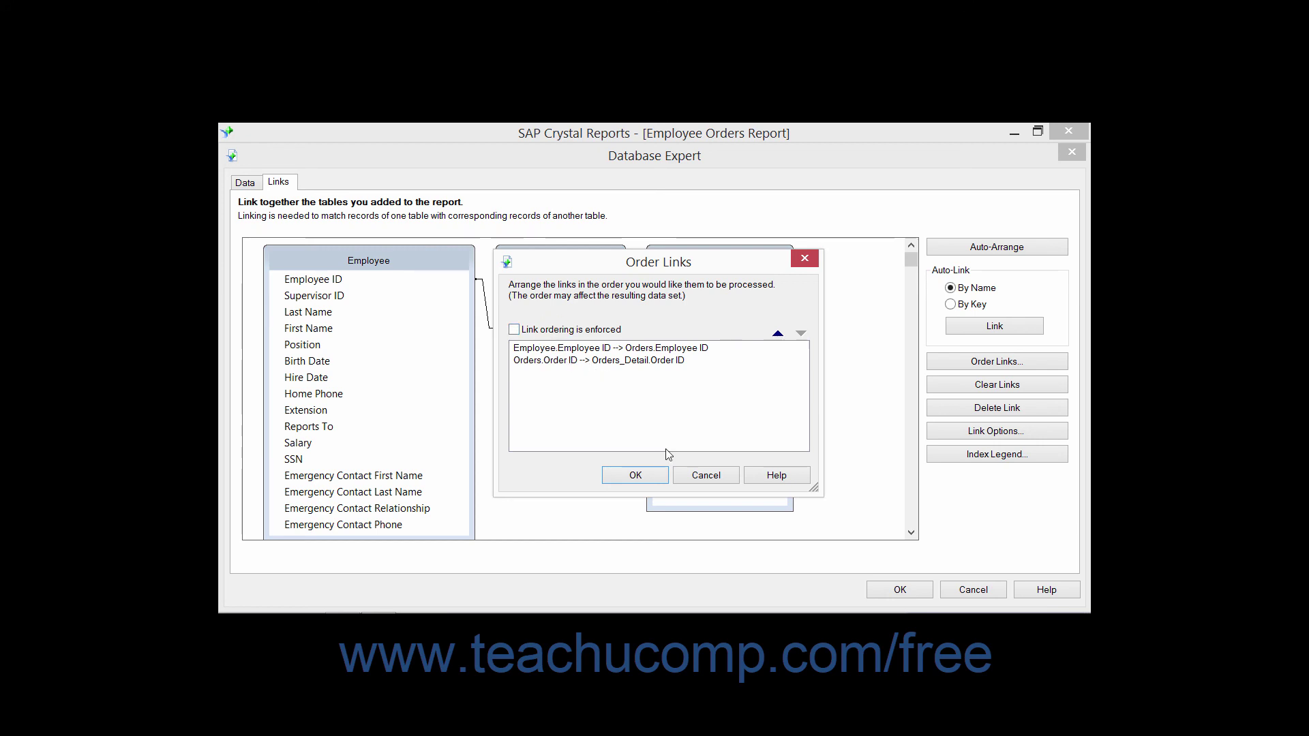
left_click(660, 478)
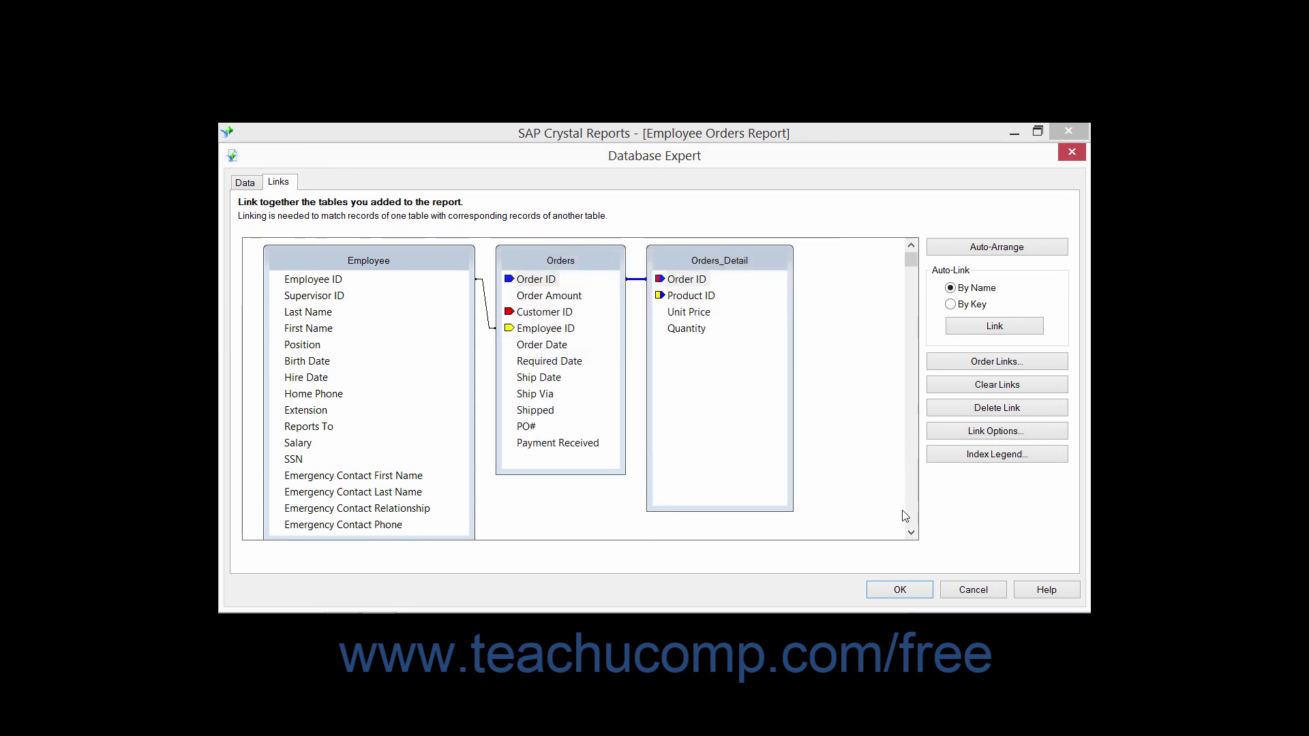
Step: Accept the Database Expert links, returning to the report design view showing 2192 records
left_click(900, 591)
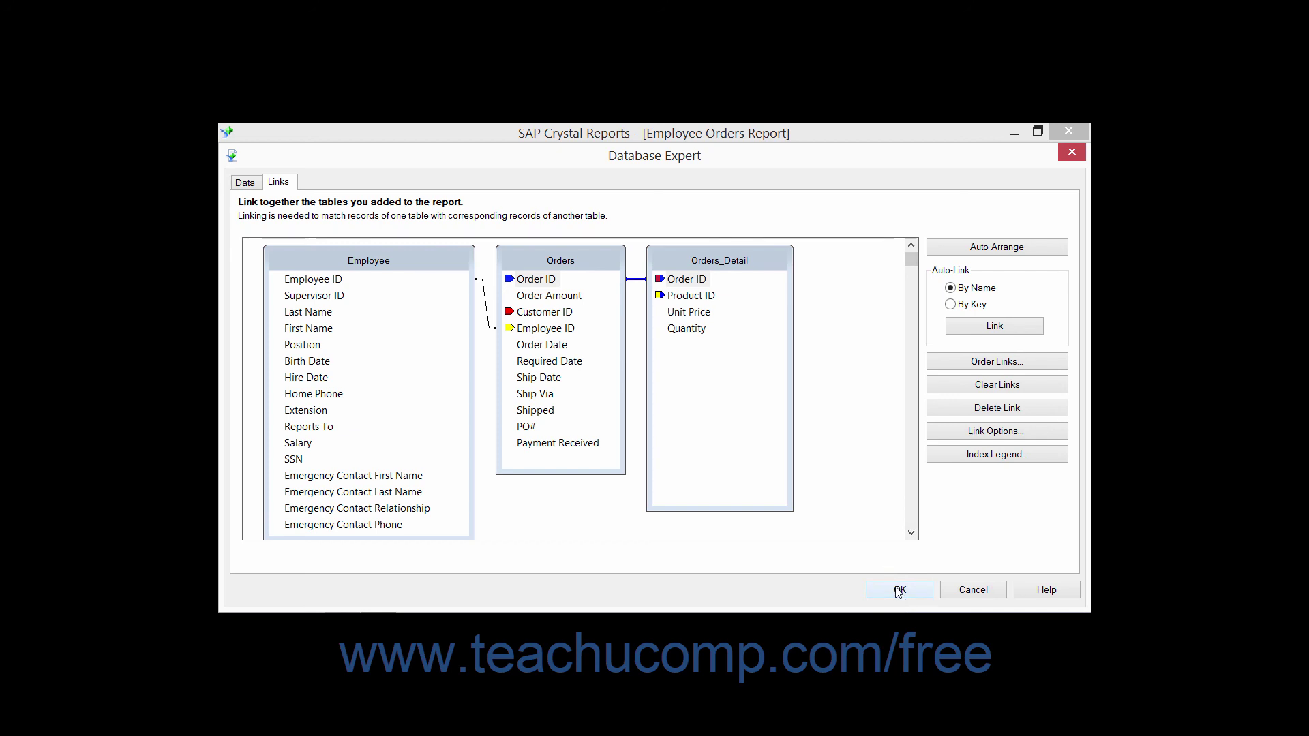
left_click(897, 592)
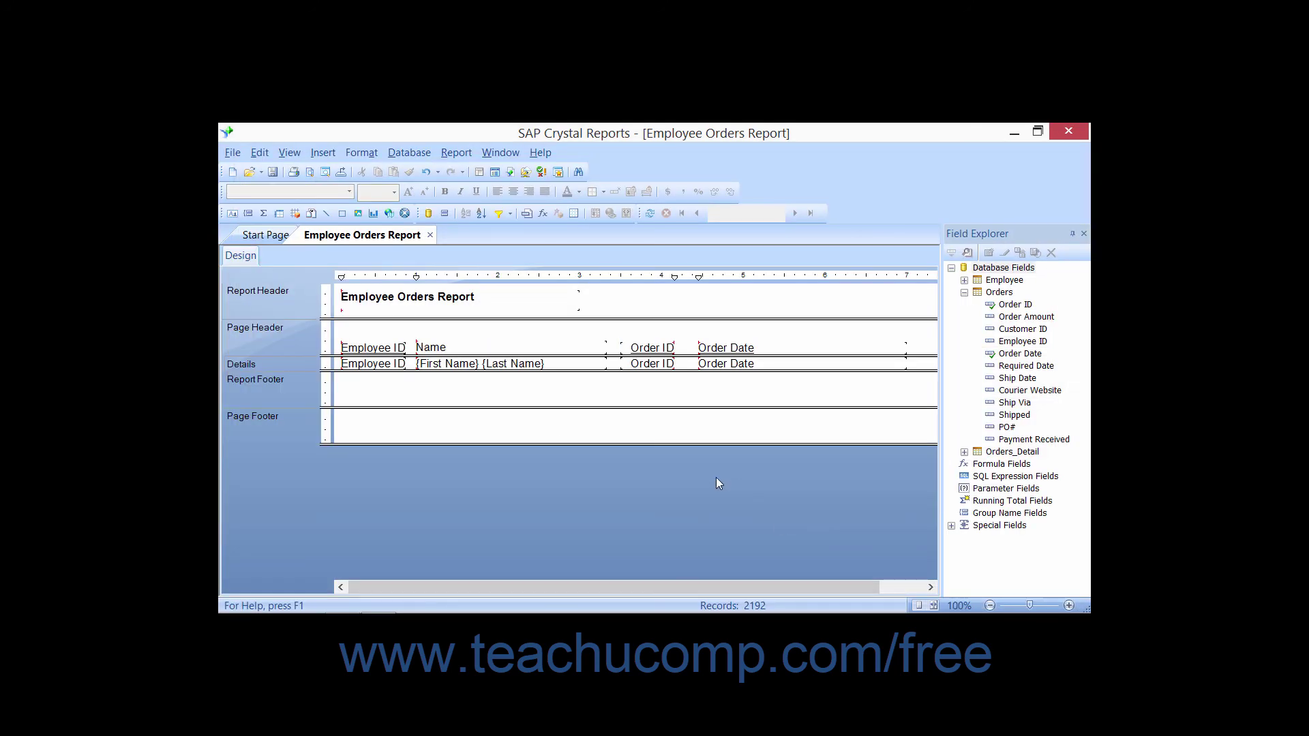